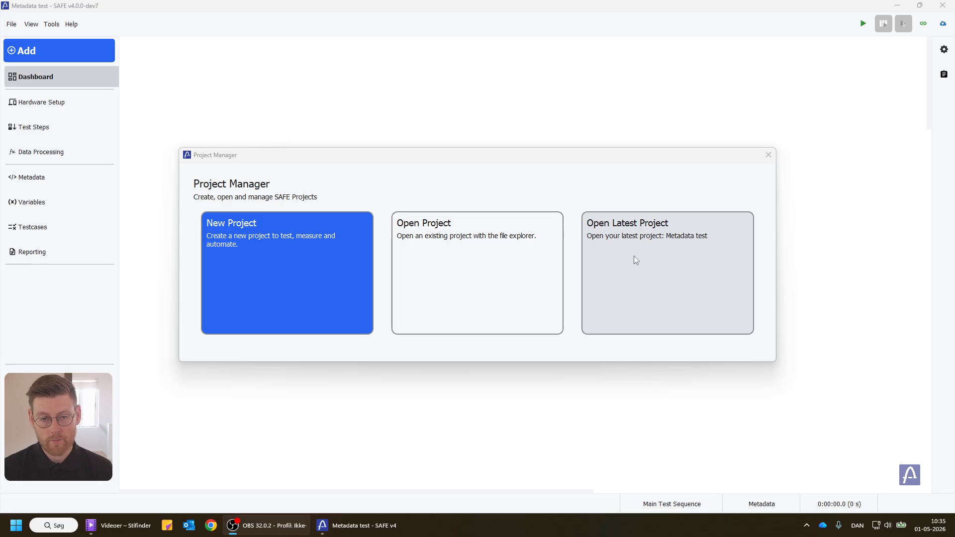
Create a blank project with the suggested name untitled51 and open its metadata editor
click(239, 237)
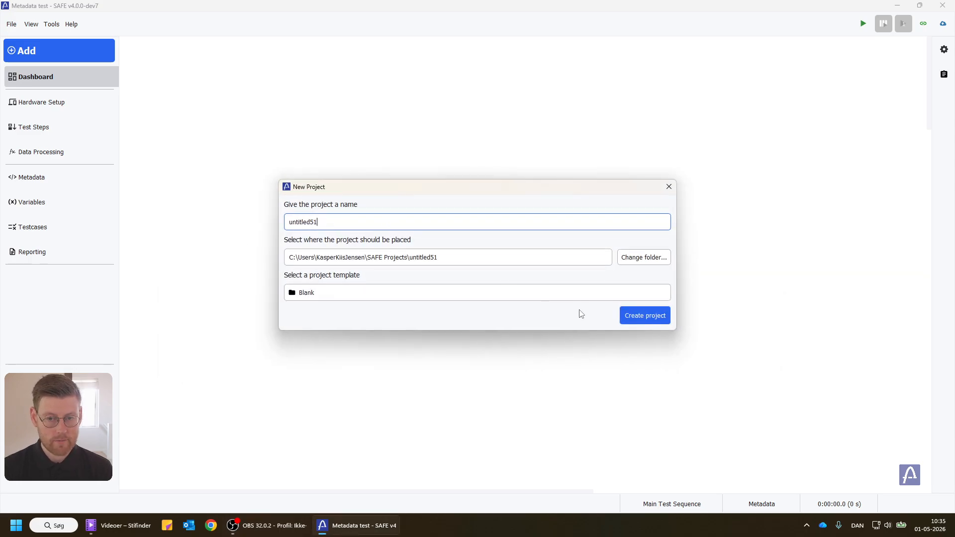
click(624, 315)
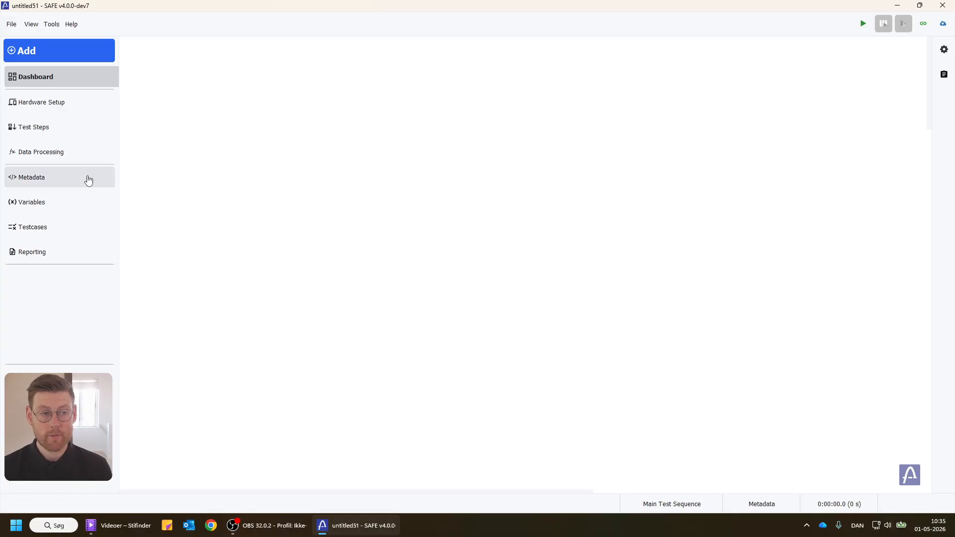
click(24, 184)
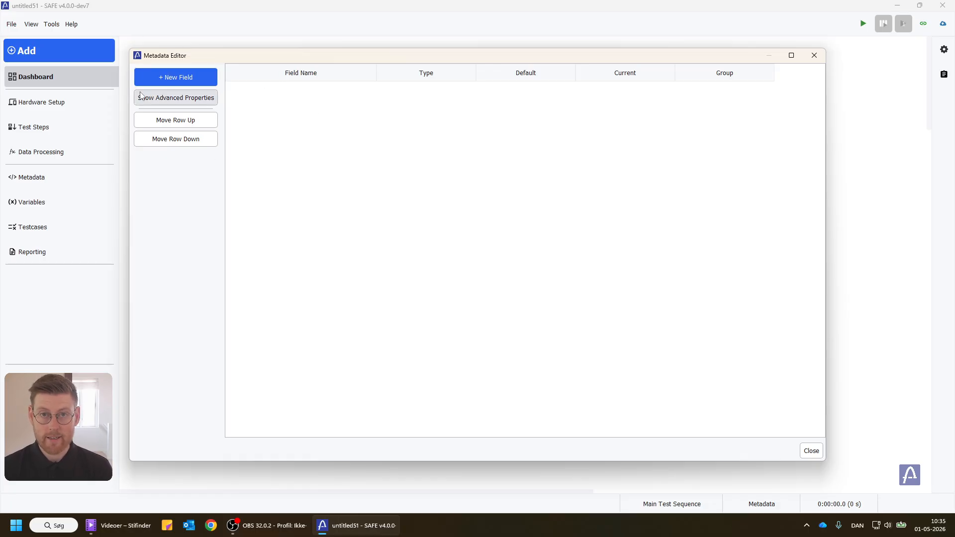
Add a metadata field and name it Serial Number
click(167, 80)
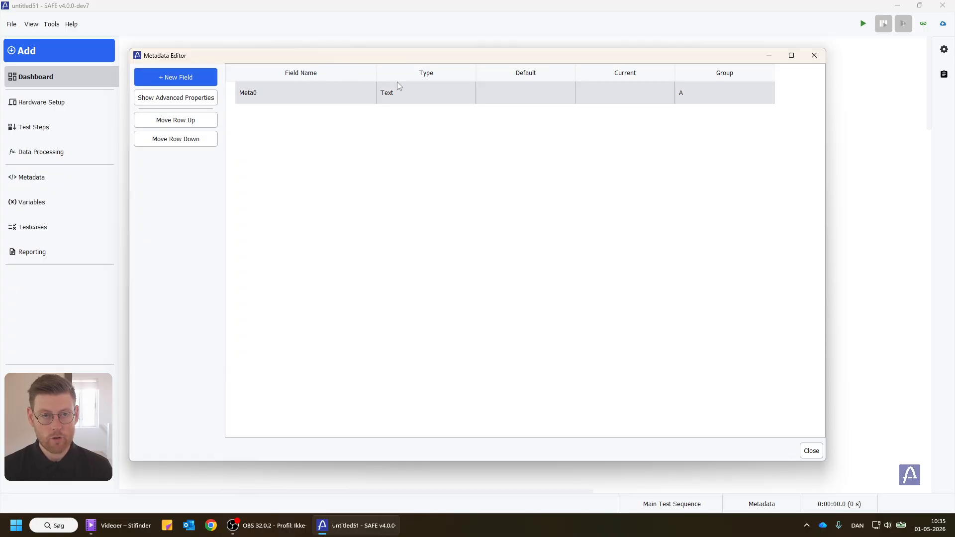
double_click(297, 92)
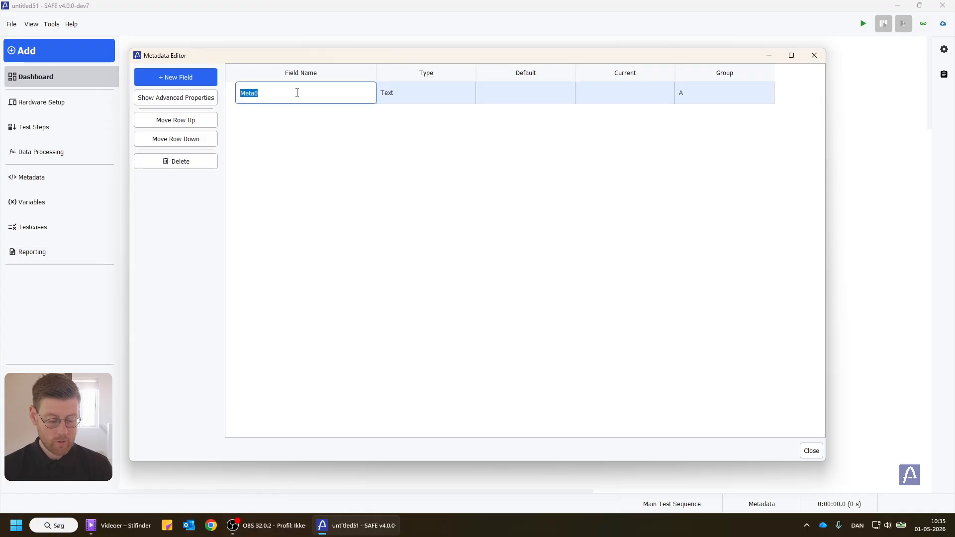
text(Serial Number)
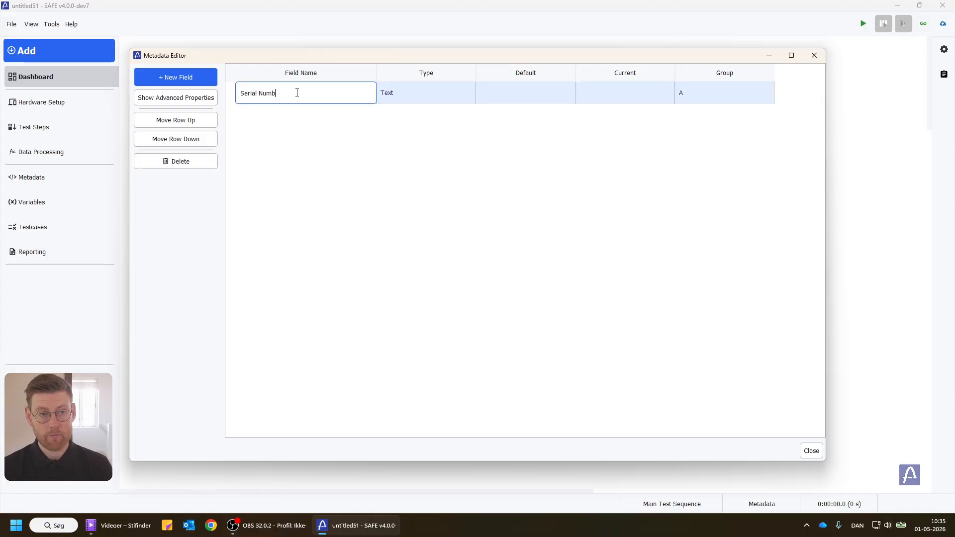
key(Return)
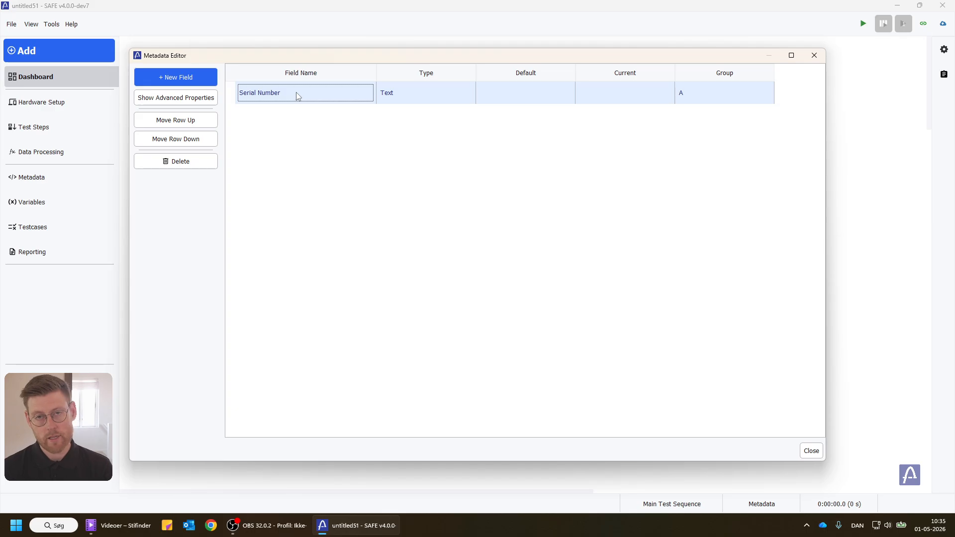
Give the Serial Number field the type Text, the default value 000000 and the group A
click(393, 98)
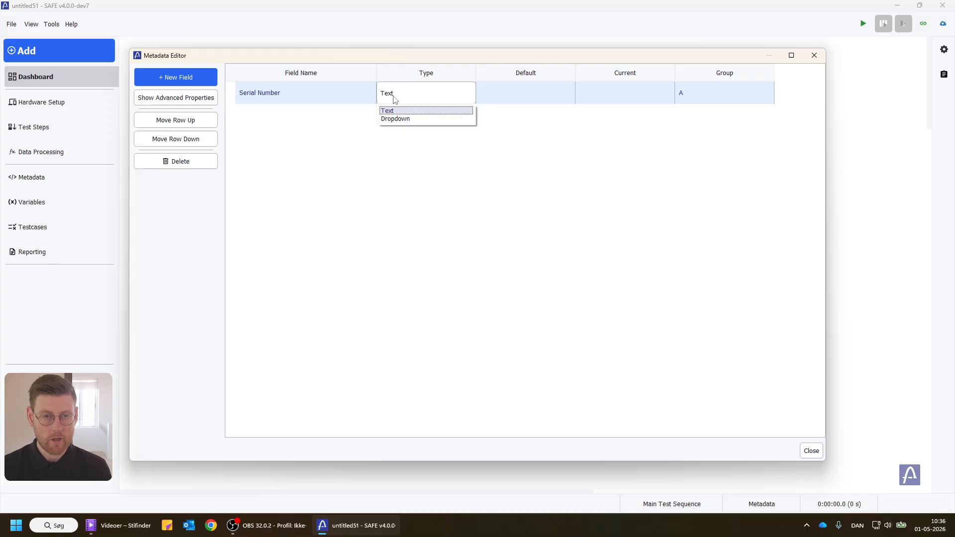
click(393, 96)
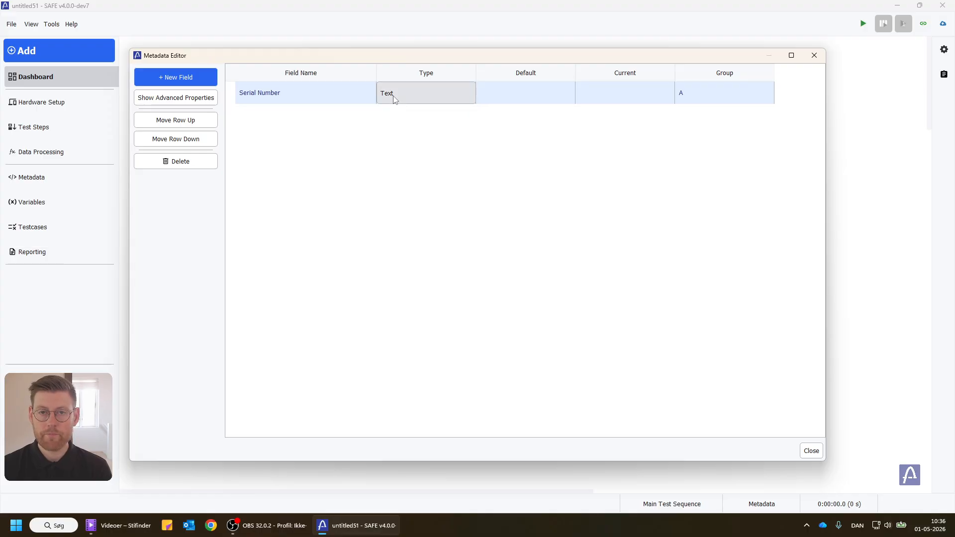
click(530, 92)
text(000)
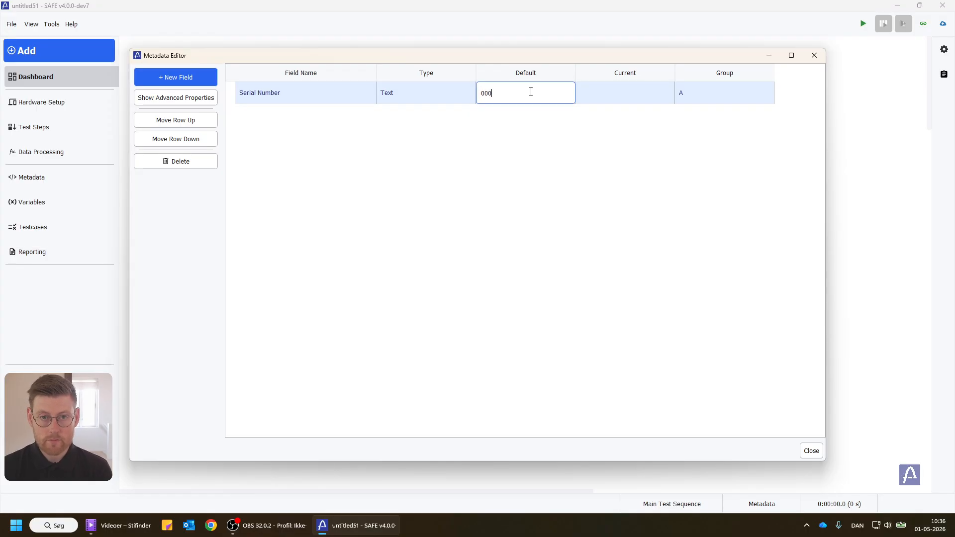
text(000)
key(Return)
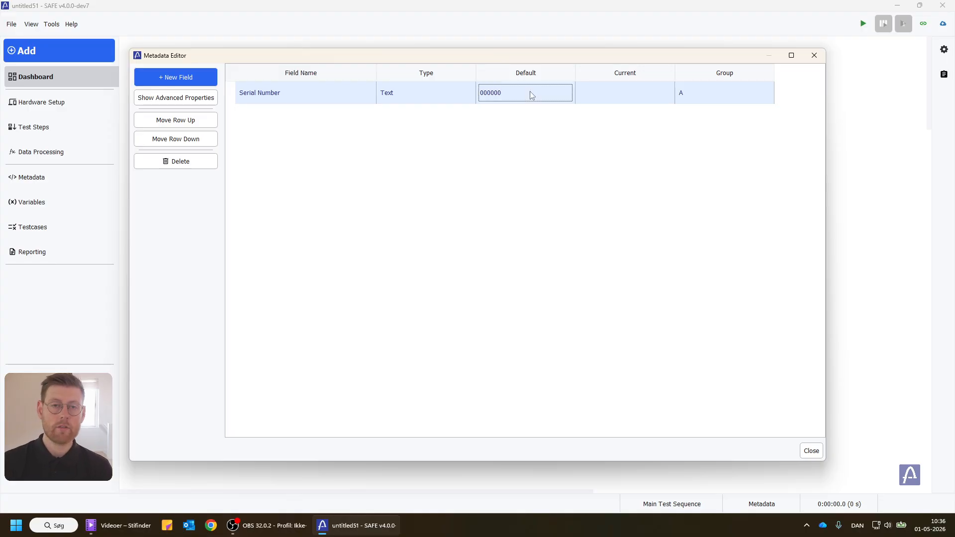
double_click(715, 94)
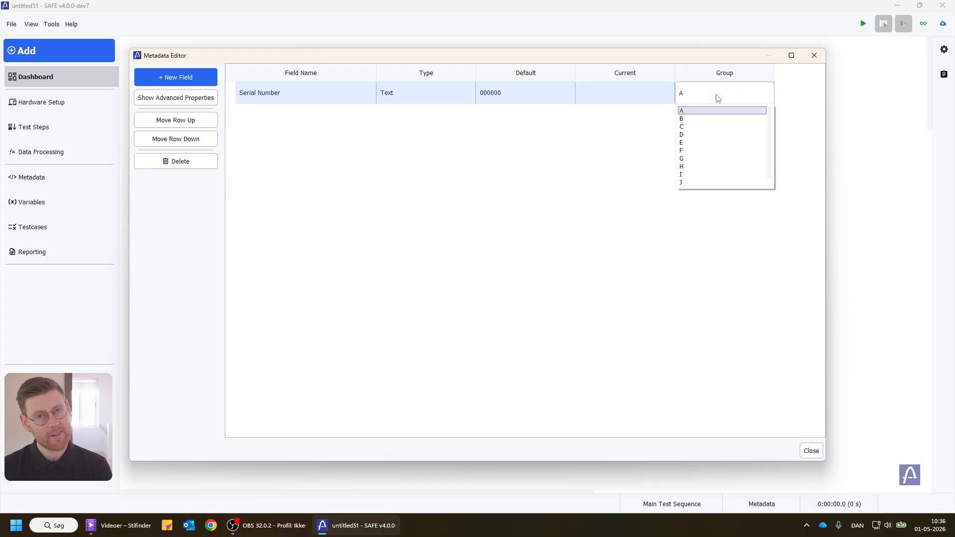
click(695, 110)
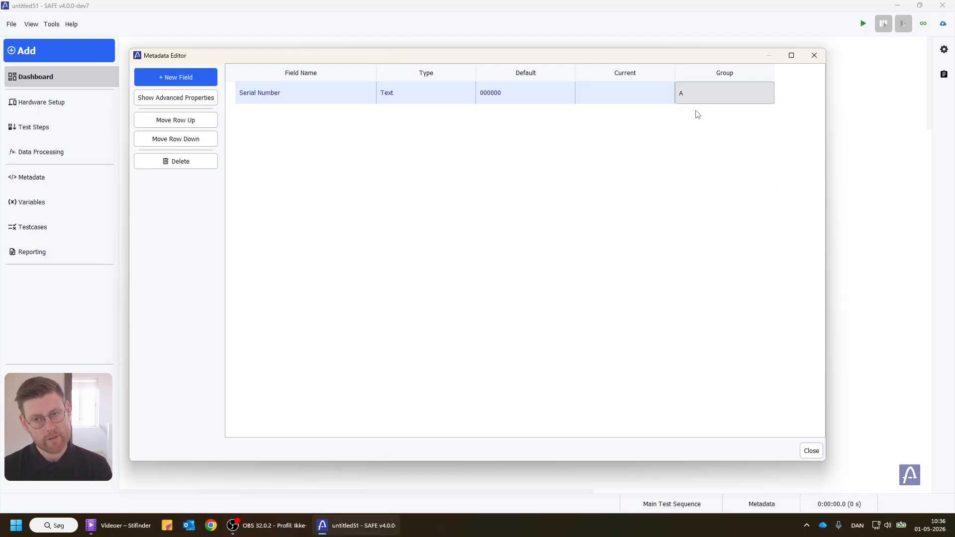
Add a second metadata field and name it Model
click(163, 84)
double_click(264, 115)
text(M)
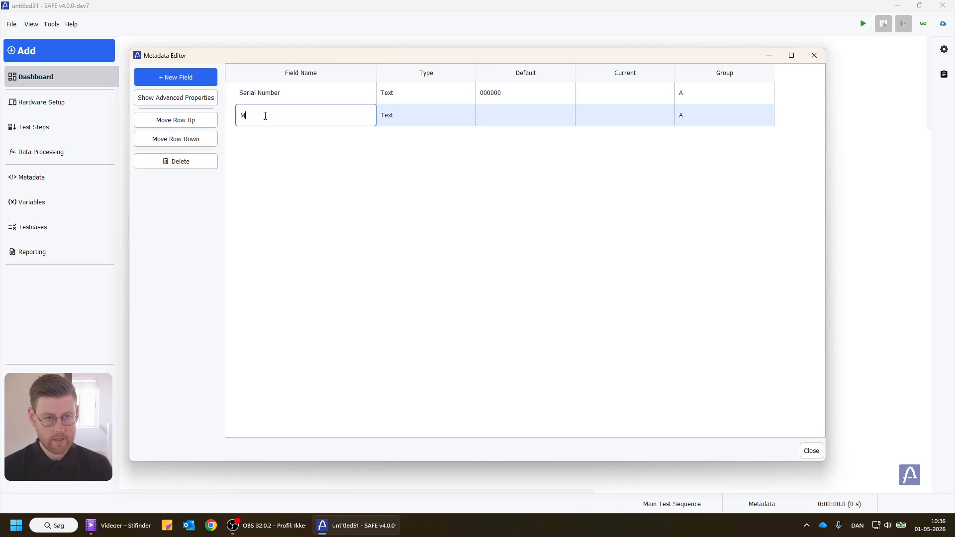
text(odel)
key(Return)
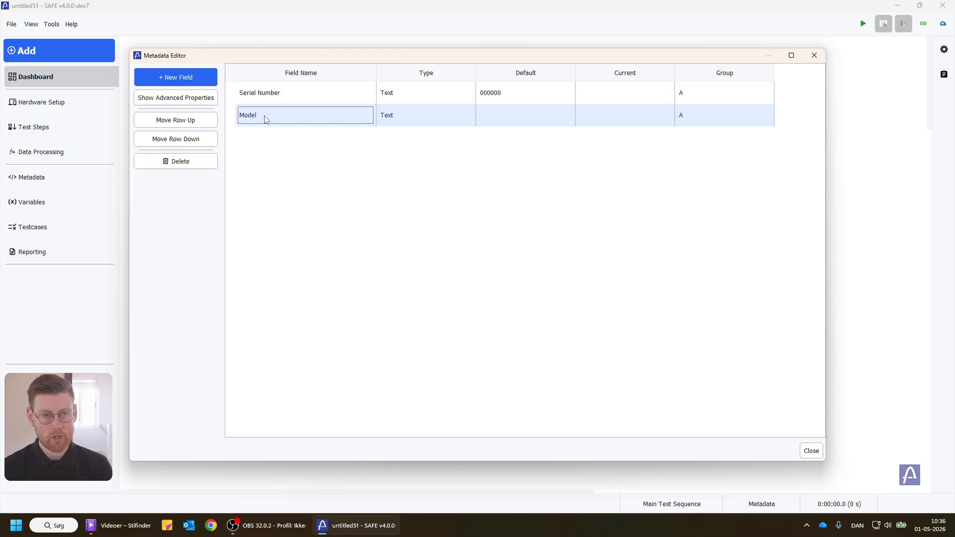
Set the Model field's type to Dropdown and its default value to Choose
double_click(396, 122)
click(392, 141)
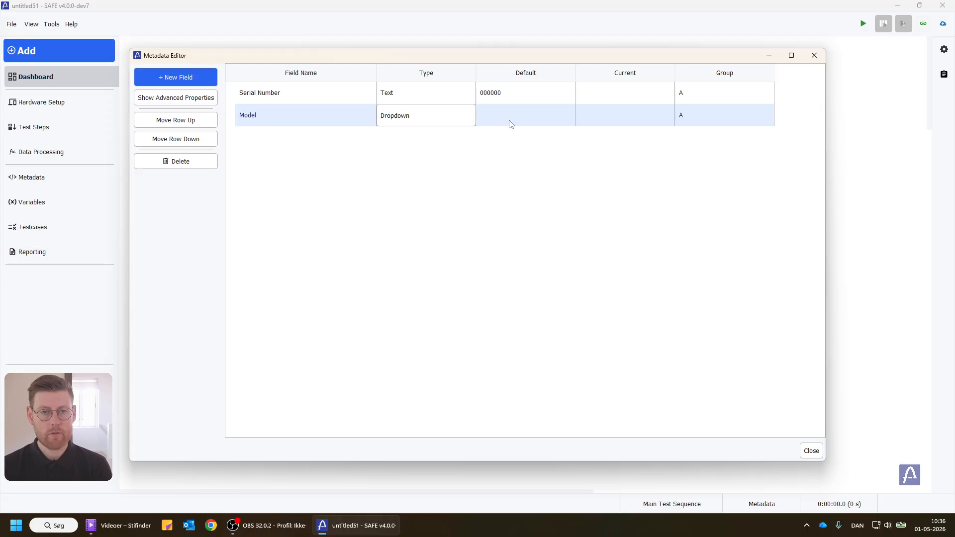
double_click(515, 120)
text(Choose)
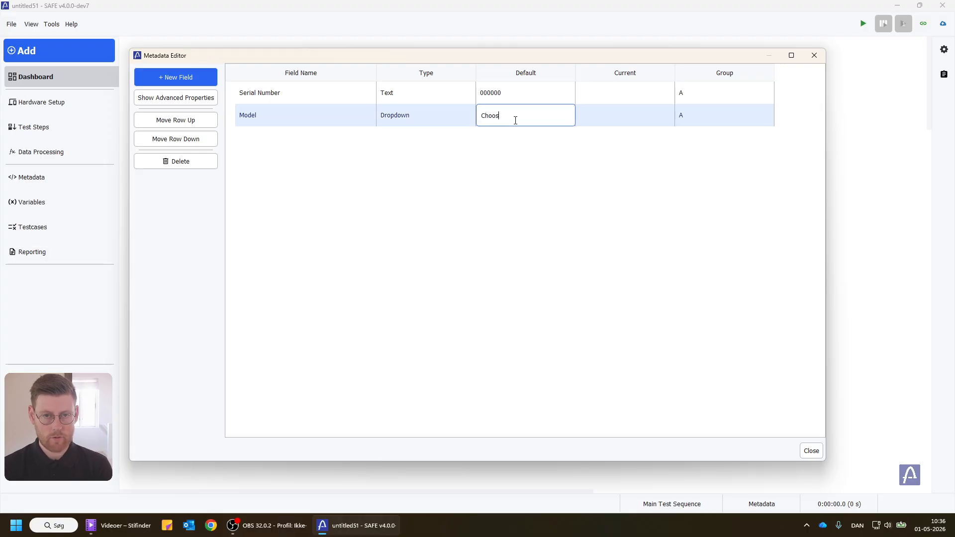
key(Return)
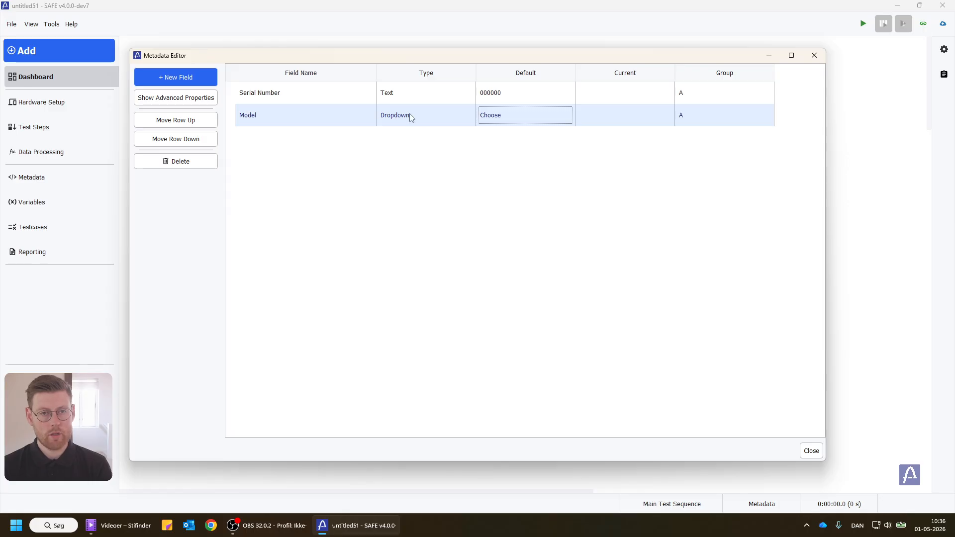
Define Model A and Model B as the Model field's options in its advanced properties, and close the metadata editor
click(175, 104)
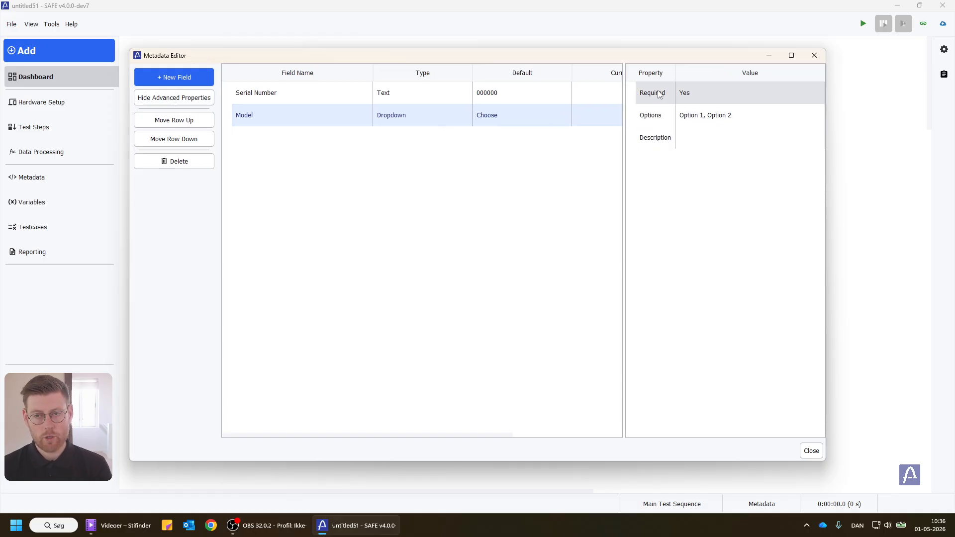
double_click(704, 120)
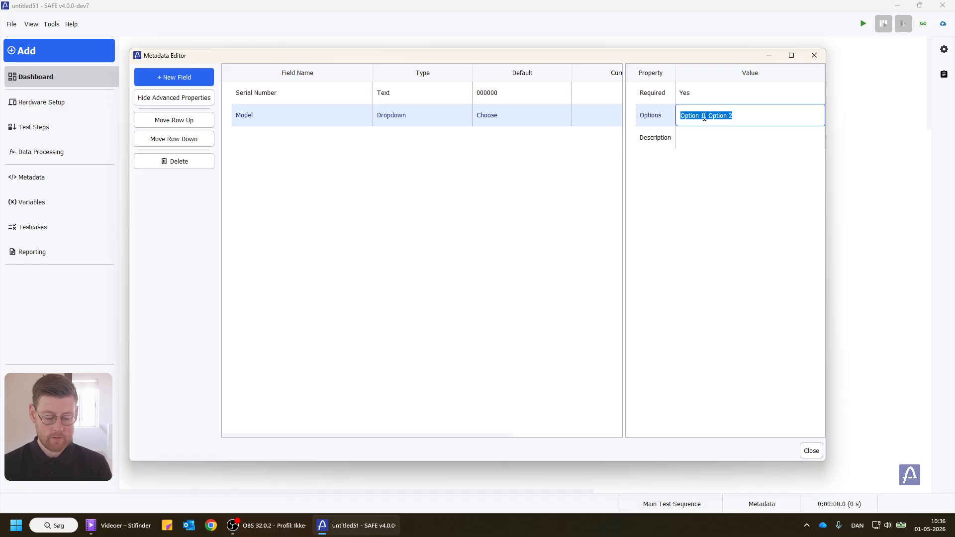
text(Model A)
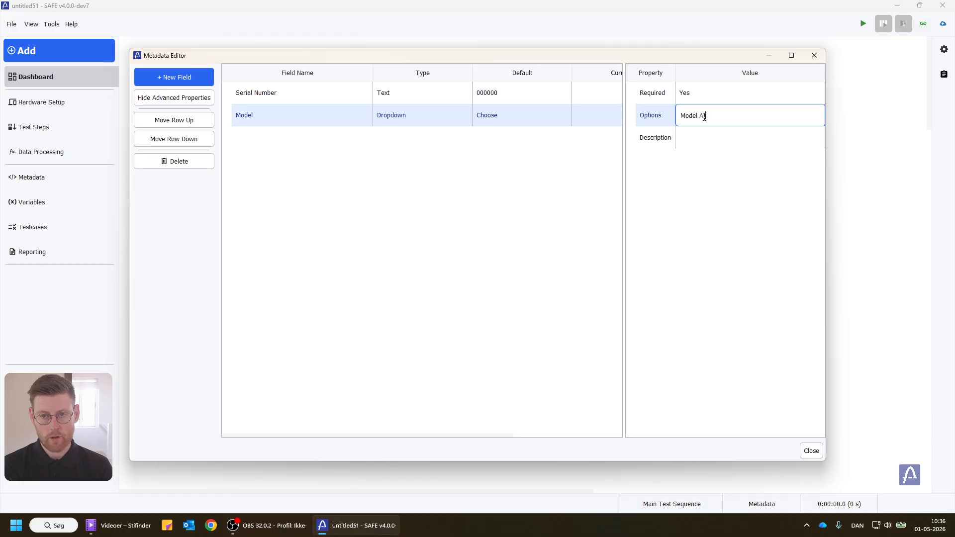
text(, Model B)
key(Return)
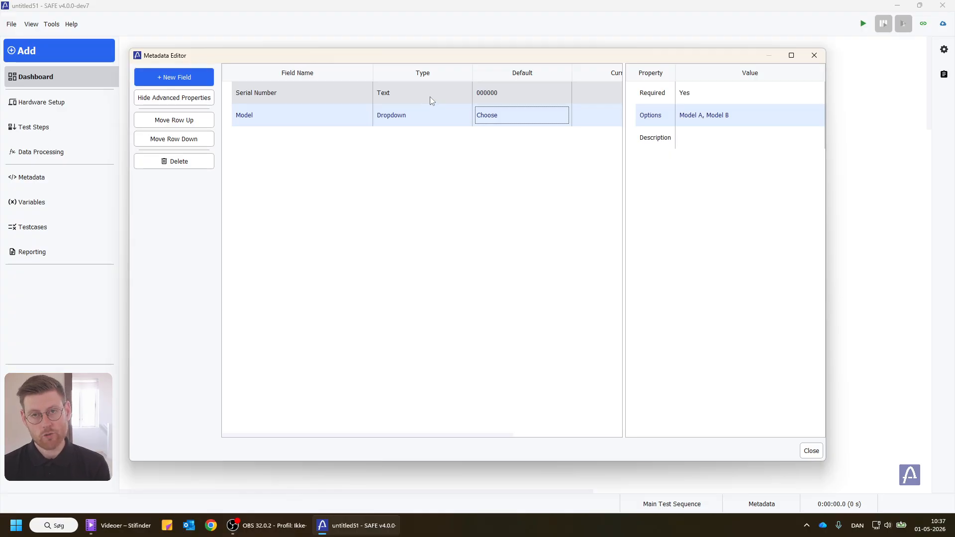
click(819, 57)
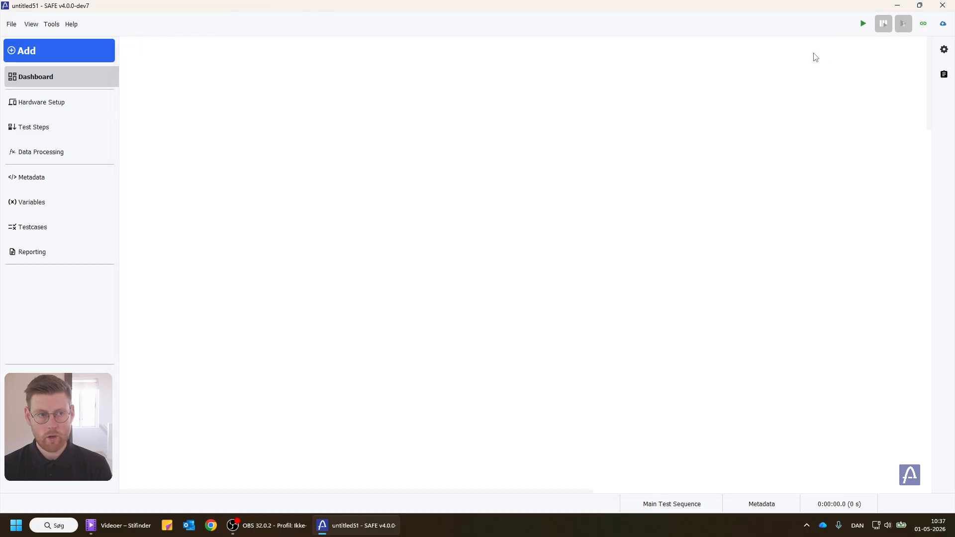
Add an operator-required Fill out Metadata step to the test steps and inspect its properties
click(29, 131)
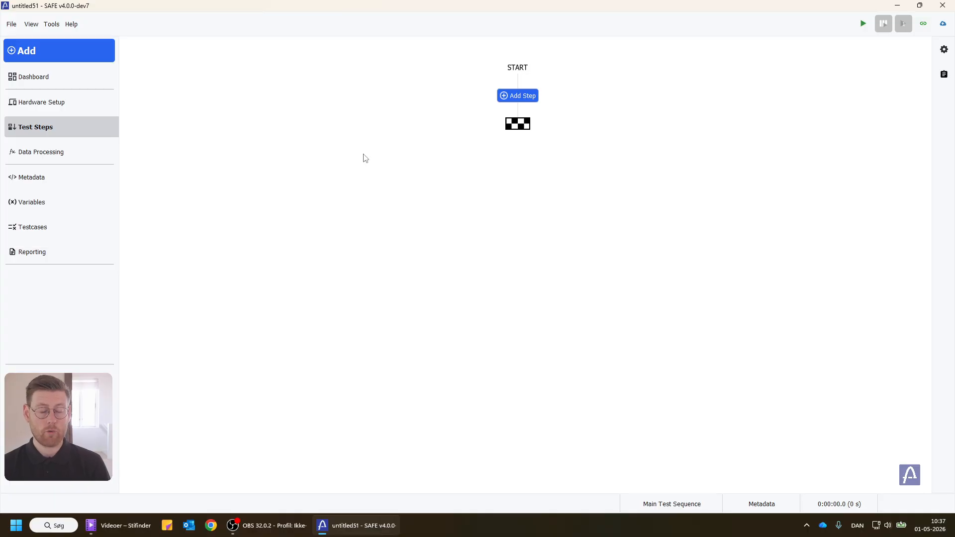
click(519, 99)
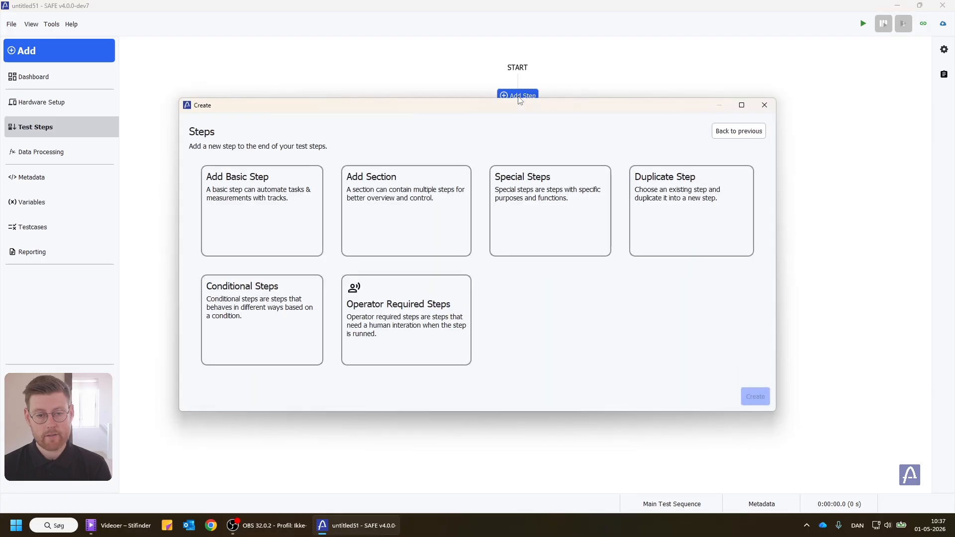
click(397, 328)
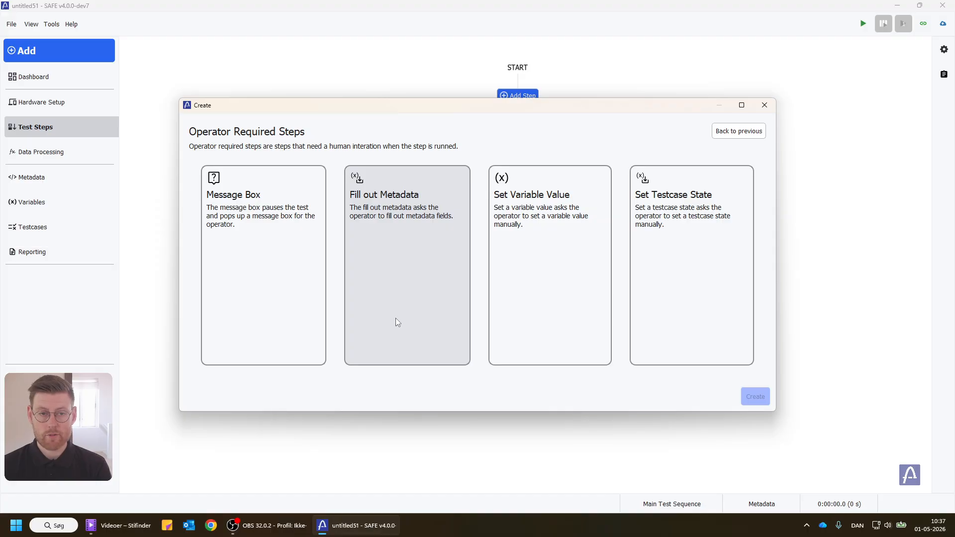
click(400, 188)
click(724, 399)
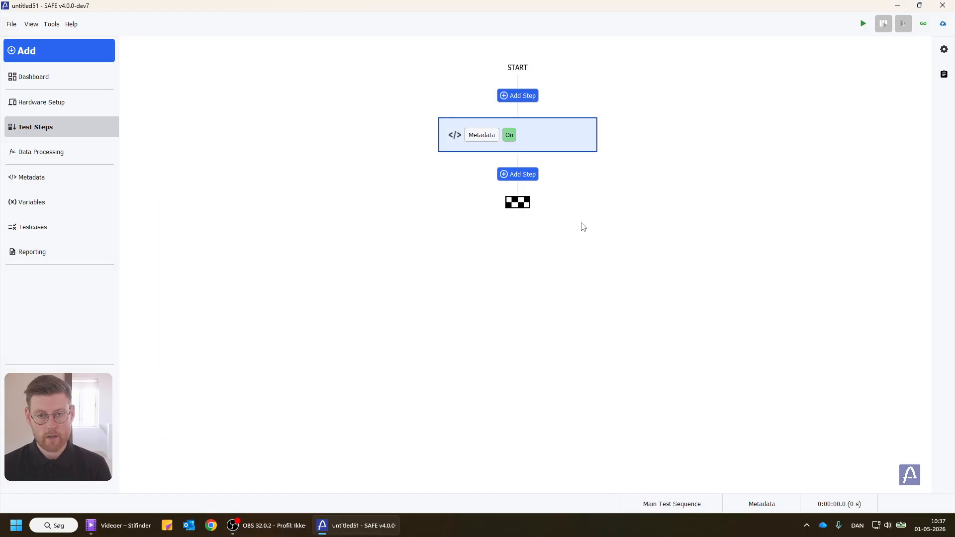
click(568, 135)
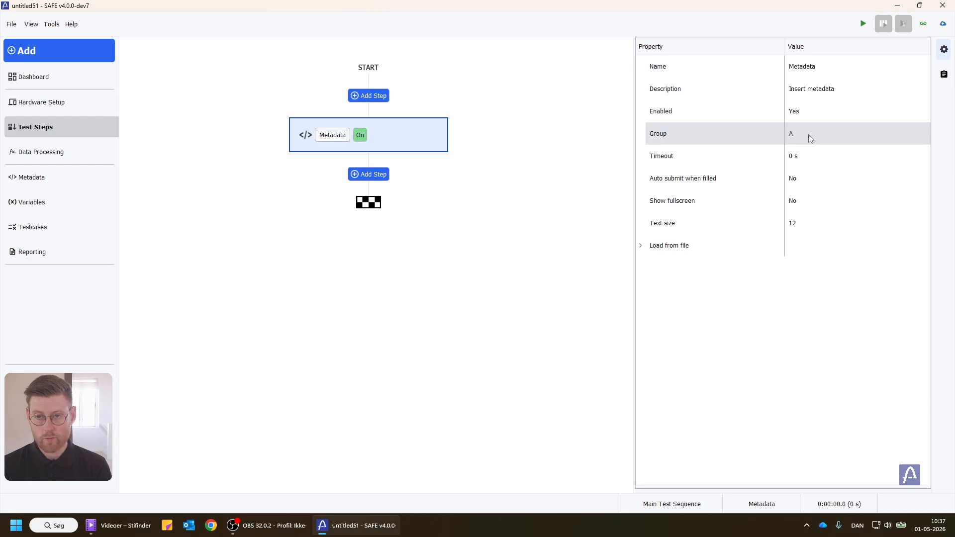
click(943, 50)
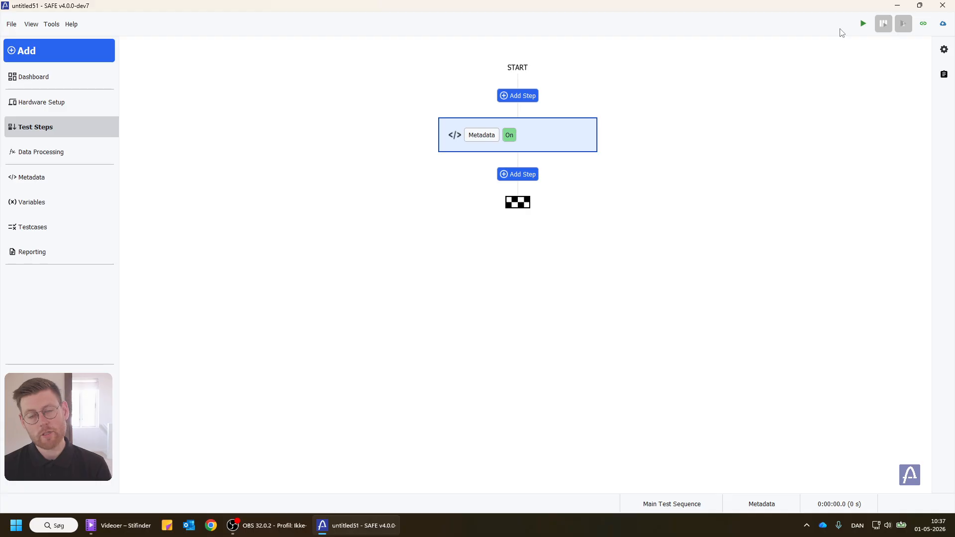
Run the test and submit the metadata form with the default serial number and Model A selected
click(864, 24)
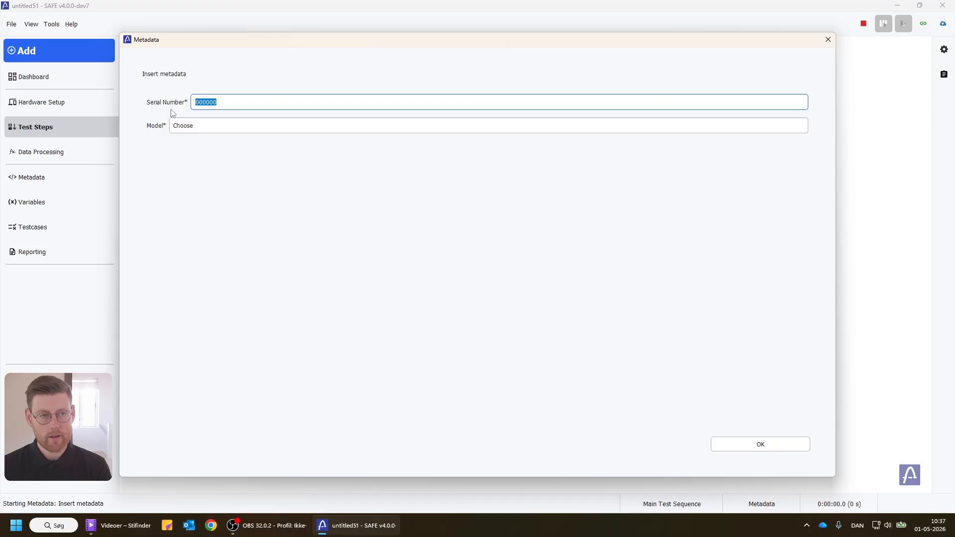
click(224, 104)
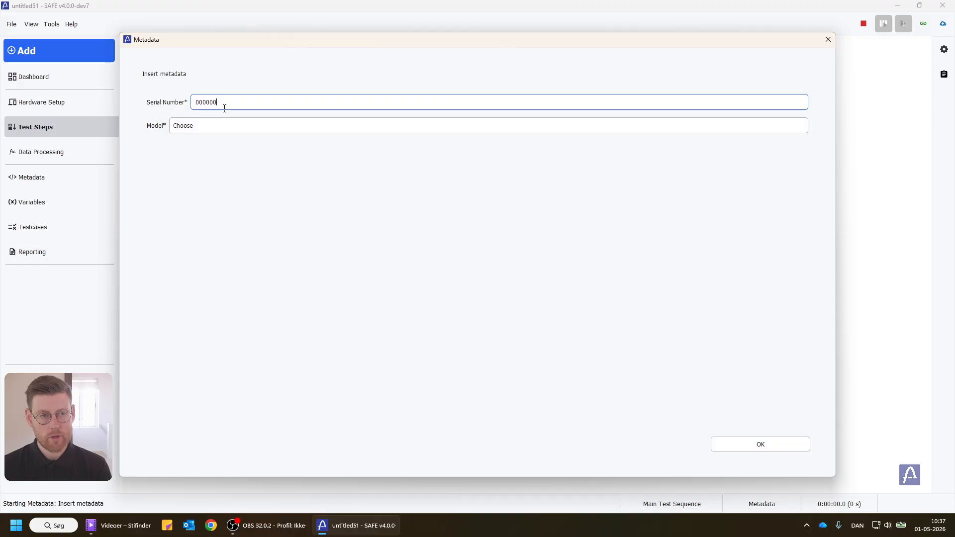
click(189, 128)
click(191, 148)
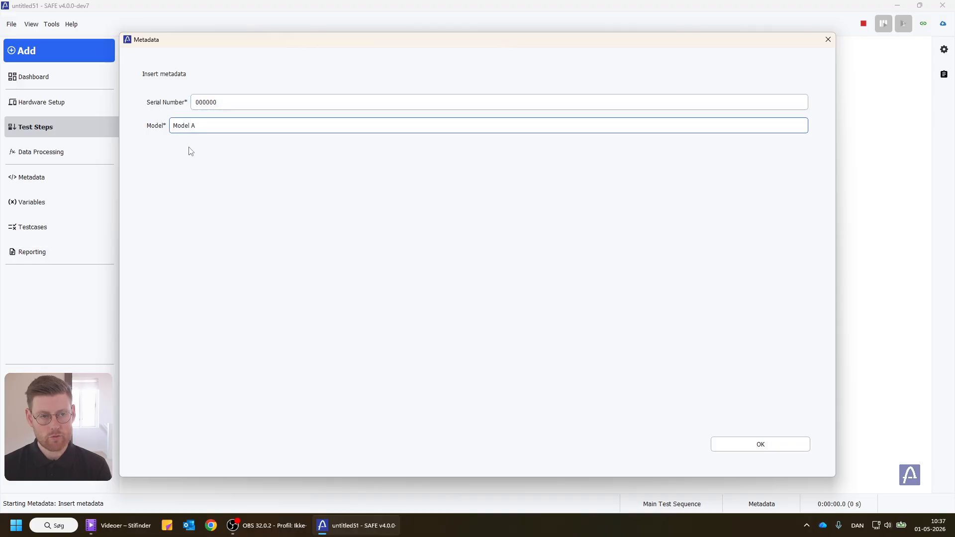
click(739, 446)
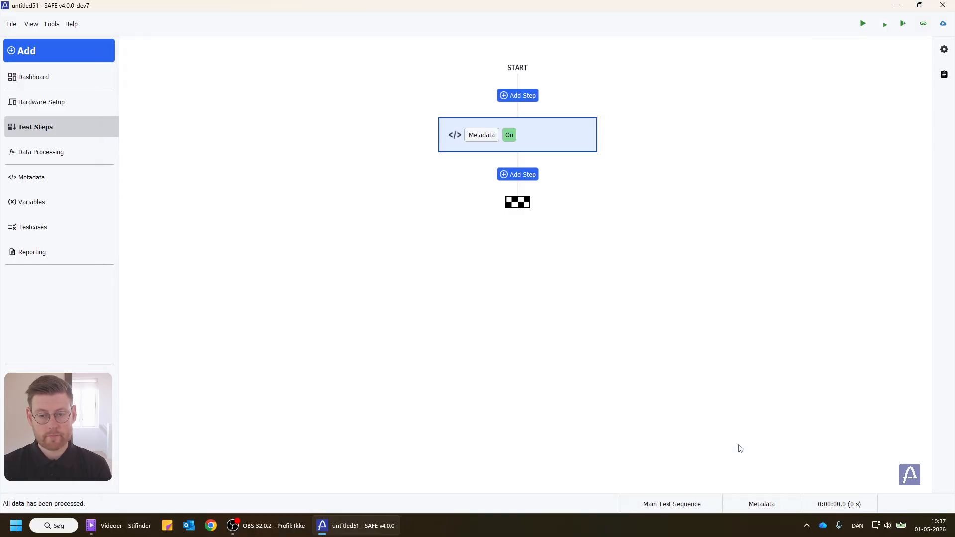
Check the current values of the Serial Number and Model fields in the metadata editor
click(70, 184)
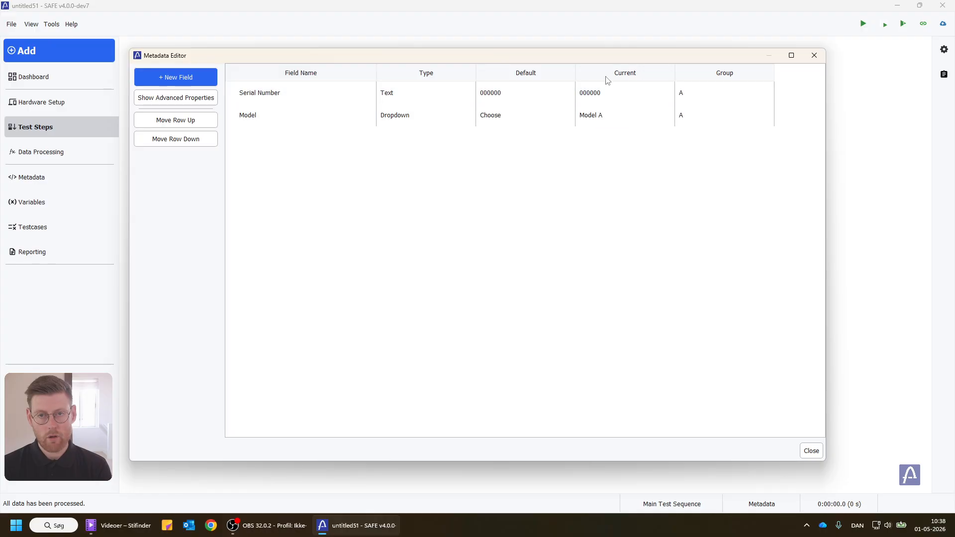
click(814, 56)
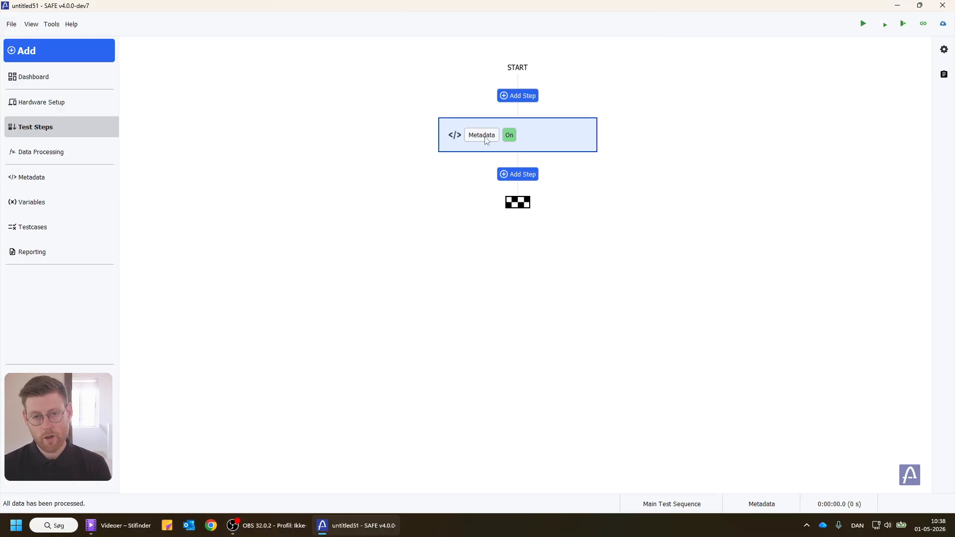
Add a basic step after the Metadata step and give it a Save Metadata track for the Serial Number field
click(513, 175)
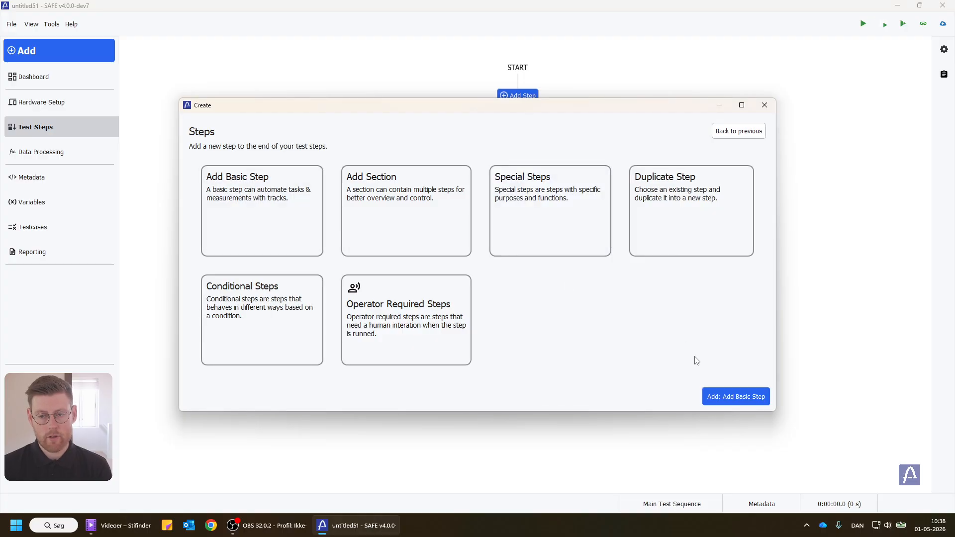
click(725, 398)
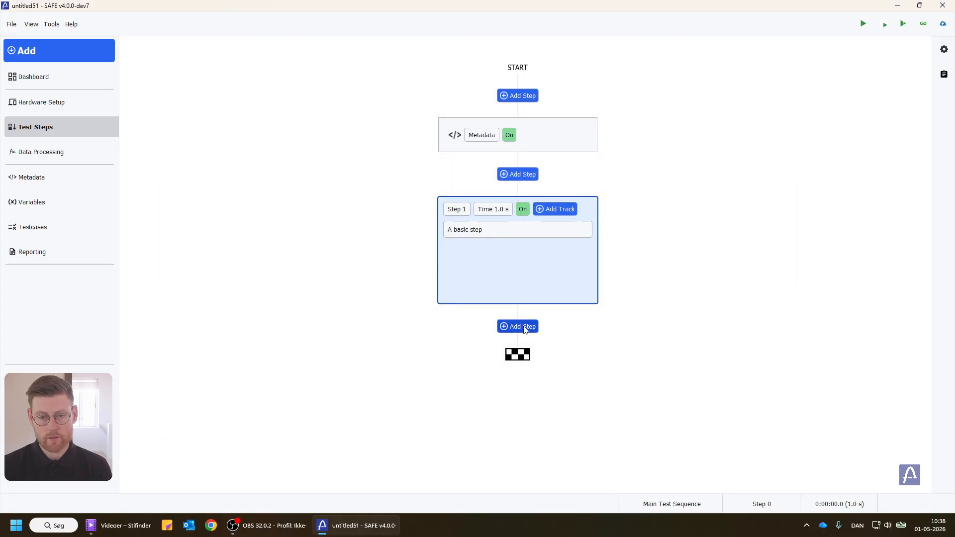
click(560, 209)
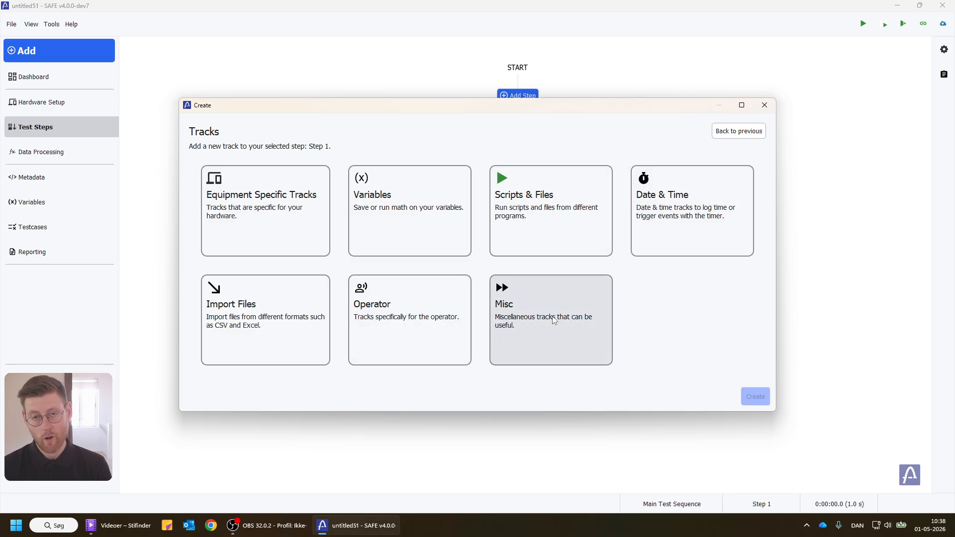
click(522, 324)
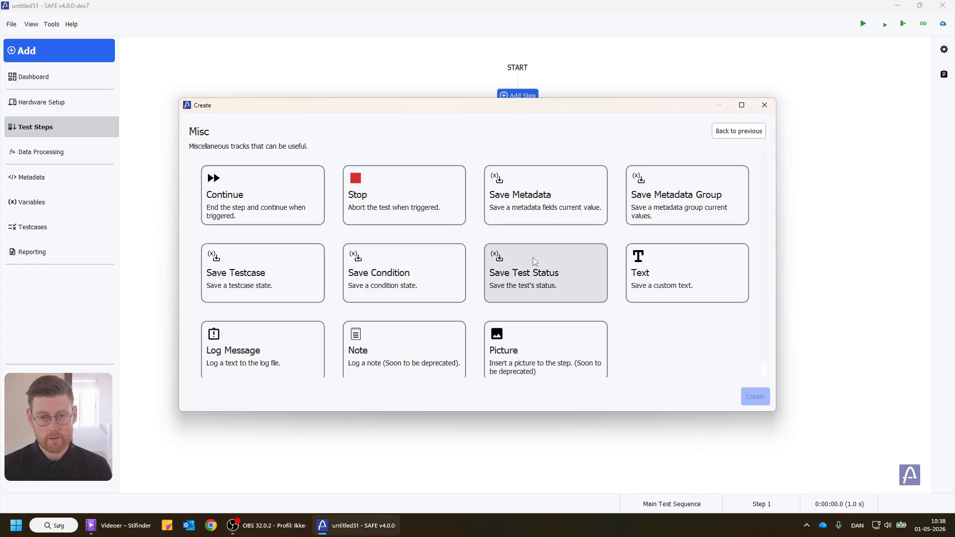
click(548, 205)
click(730, 397)
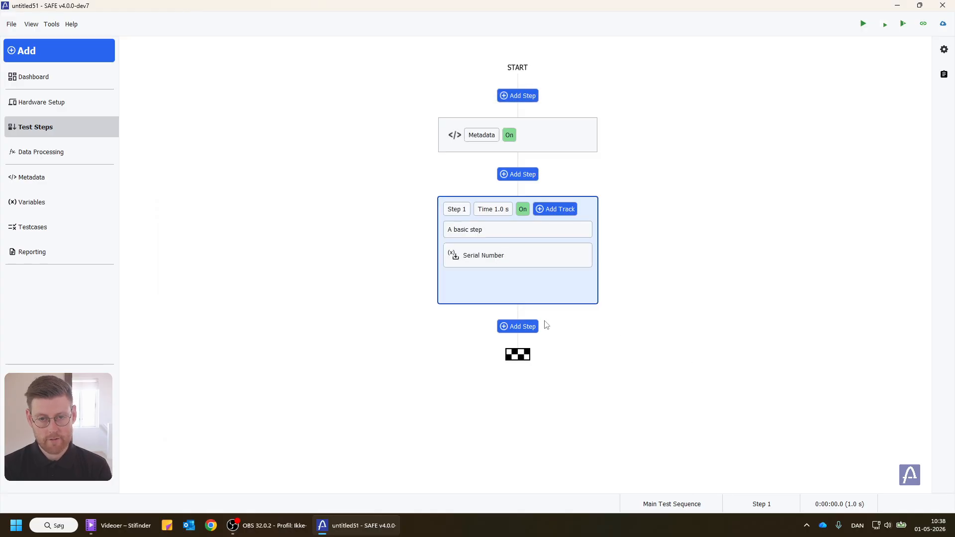
Add a second basic step at the end of the sequence with its own Save Metadata track
click(517, 327)
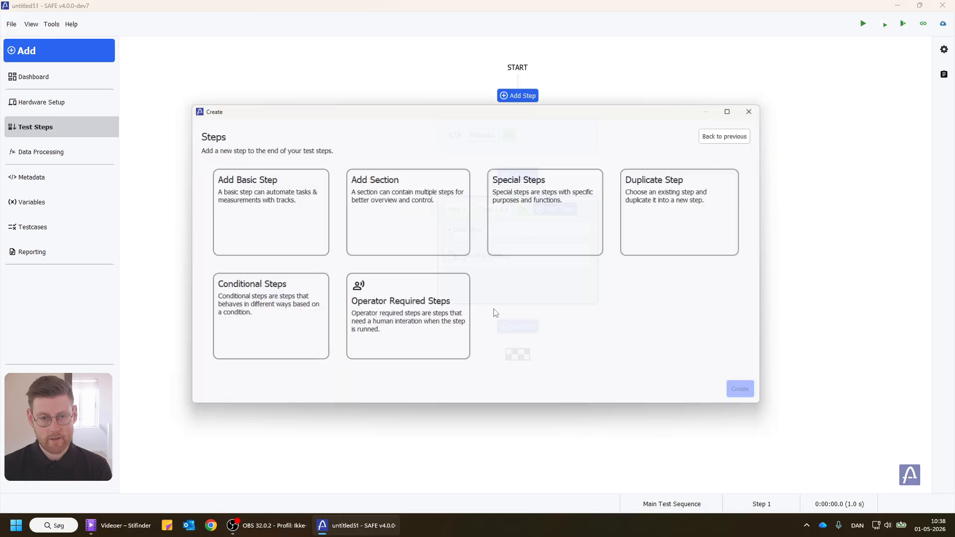
click(261, 209)
click(727, 397)
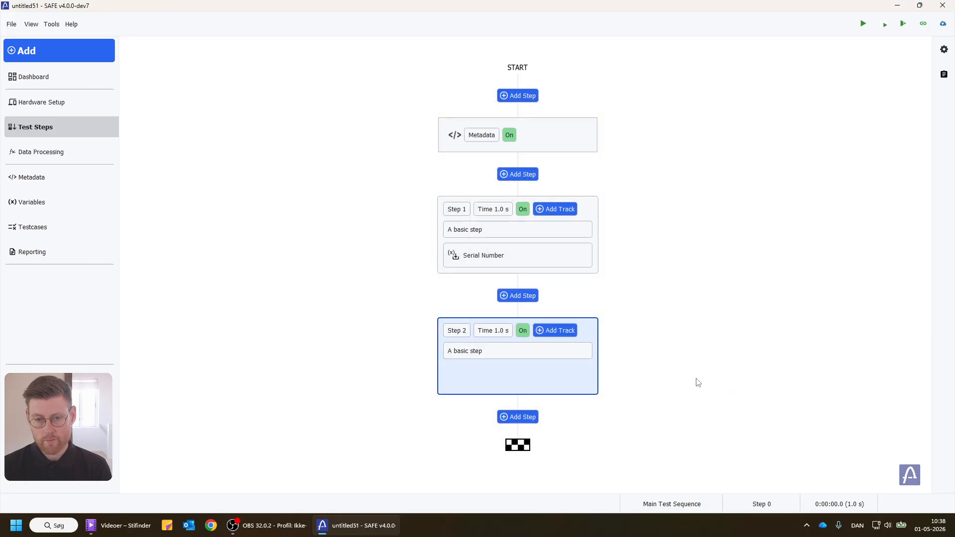
click(571, 331)
click(545, 209)
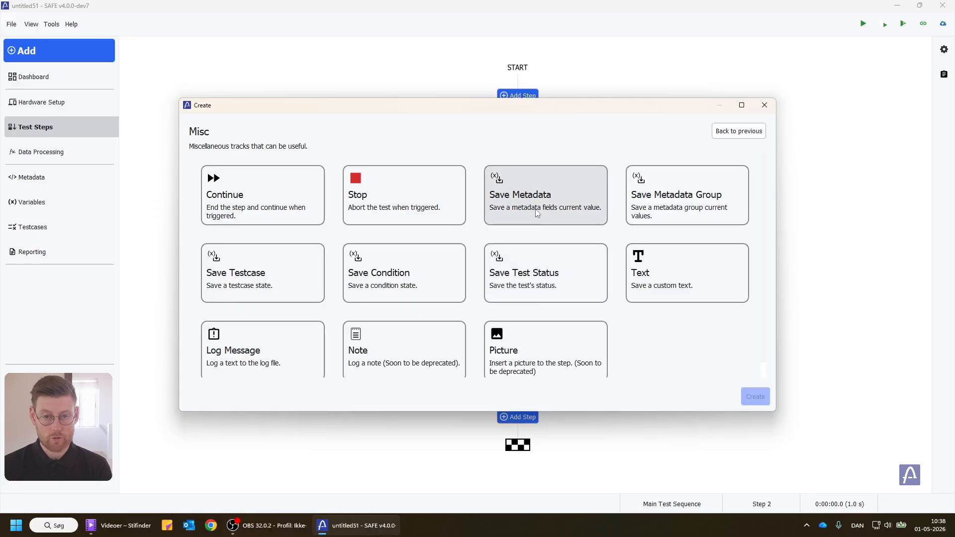
click(729, 397)
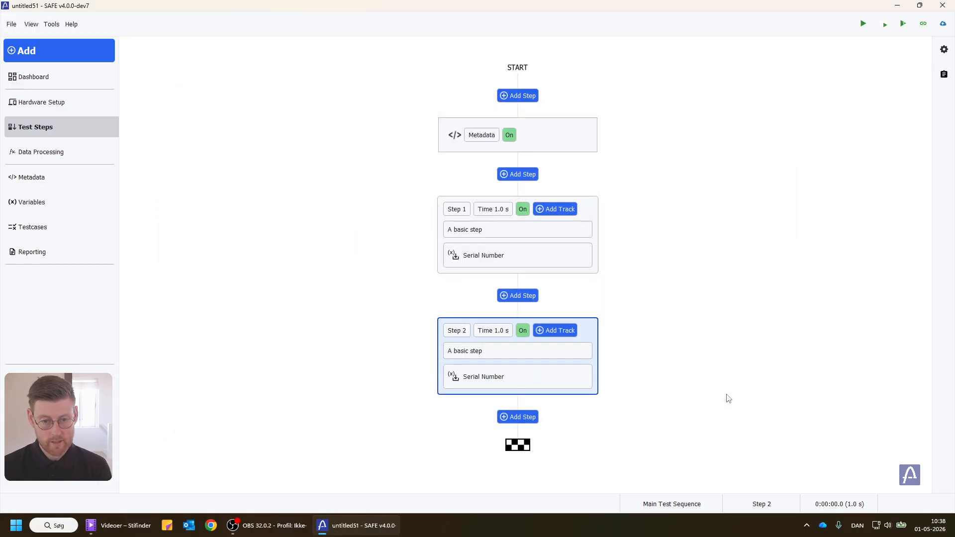
Set the metadata field of Step 2's Save Metadata track to Model in the track's properties
right_click(457, 374)
click(473, 381)
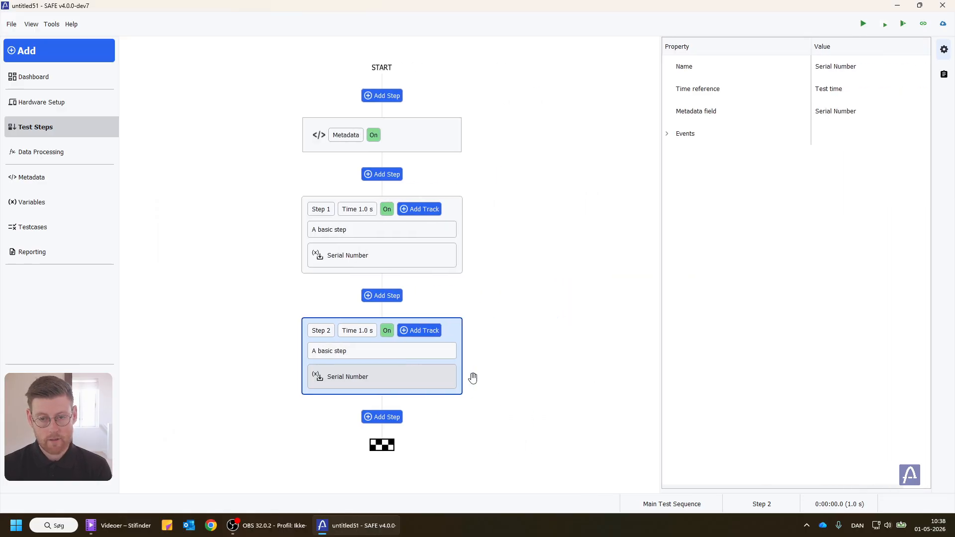
click(809, 90)
click(808, 90)
click(814, 112)
click(813, 136)
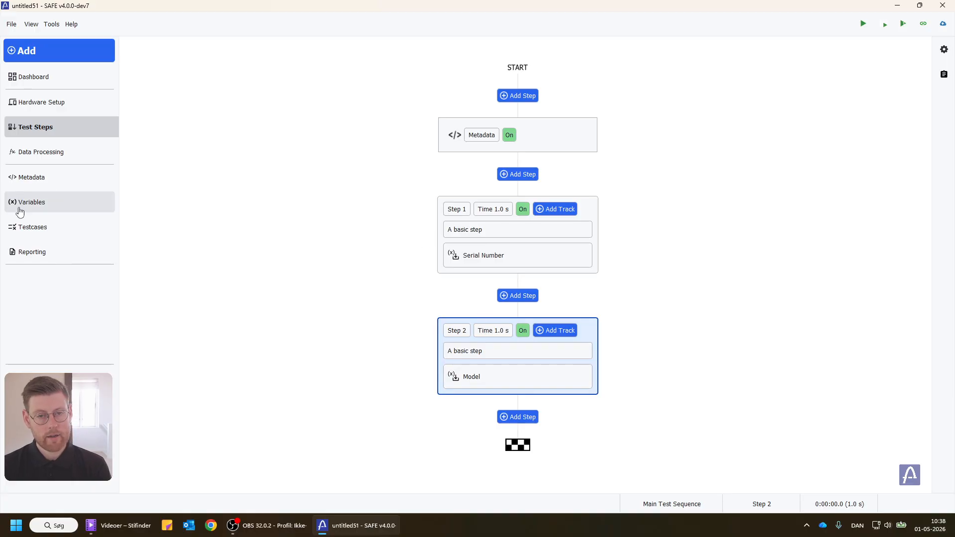
Create a metadata field named Comment, assign it to group B, and close the metadata editor
click(60, 184)
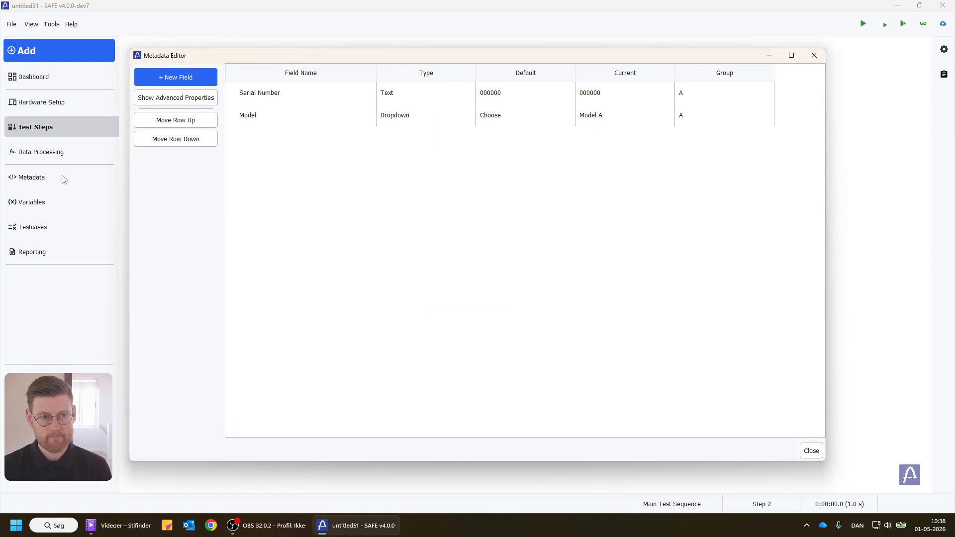
click(142, 78)
double_click(244, 136)
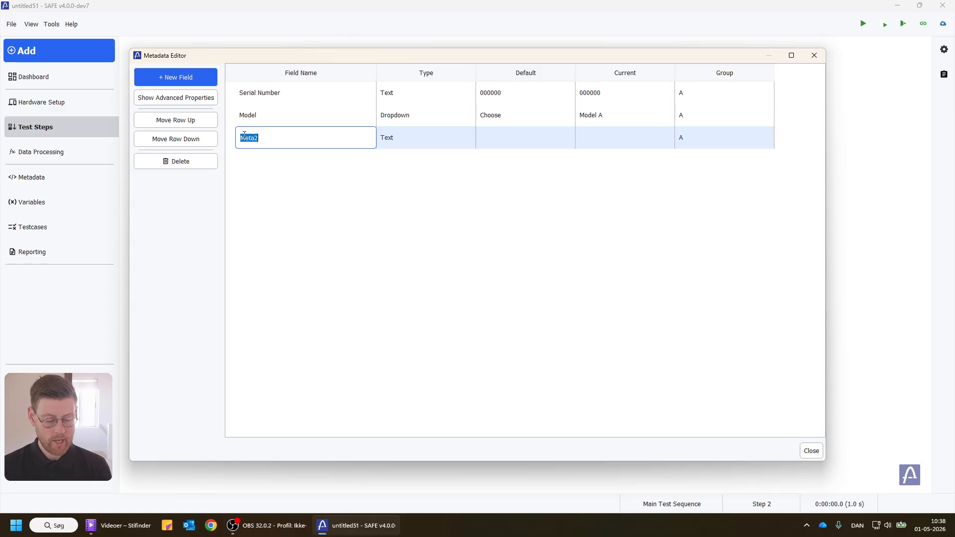
text(Comment)
key(Return)
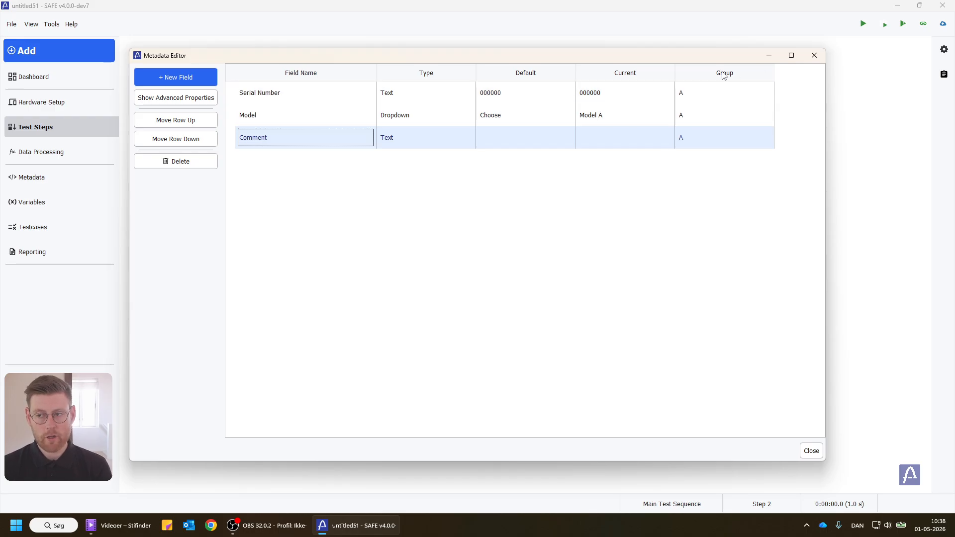
click(715, 137)
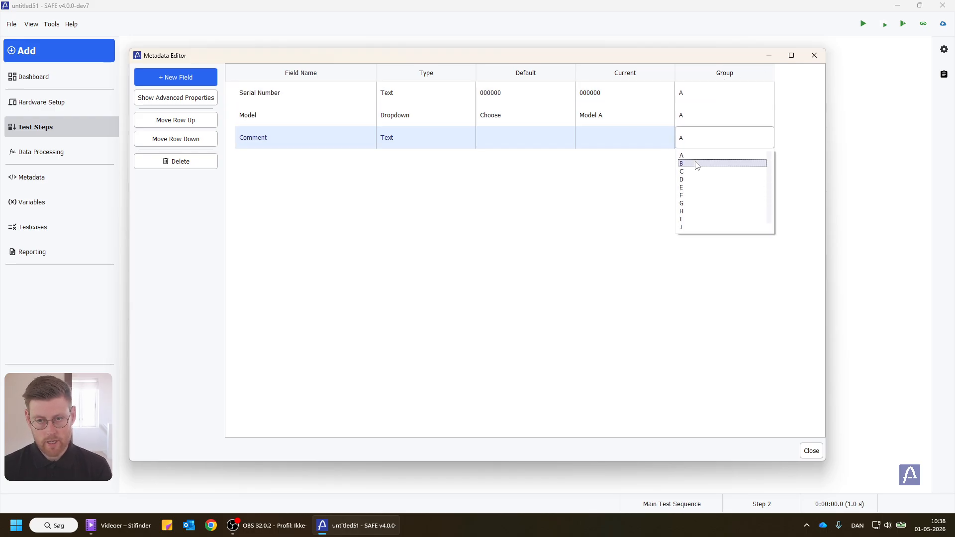
click(698, 164)
click(807, 451)
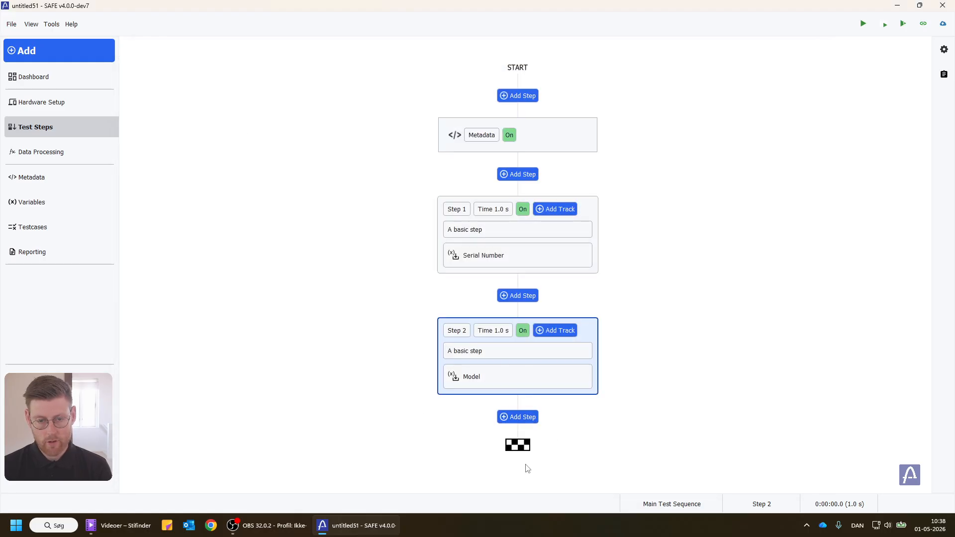
Add an operator-required Fill out Metadata step at the end of the sequence and set its group to B
click(527, 419)
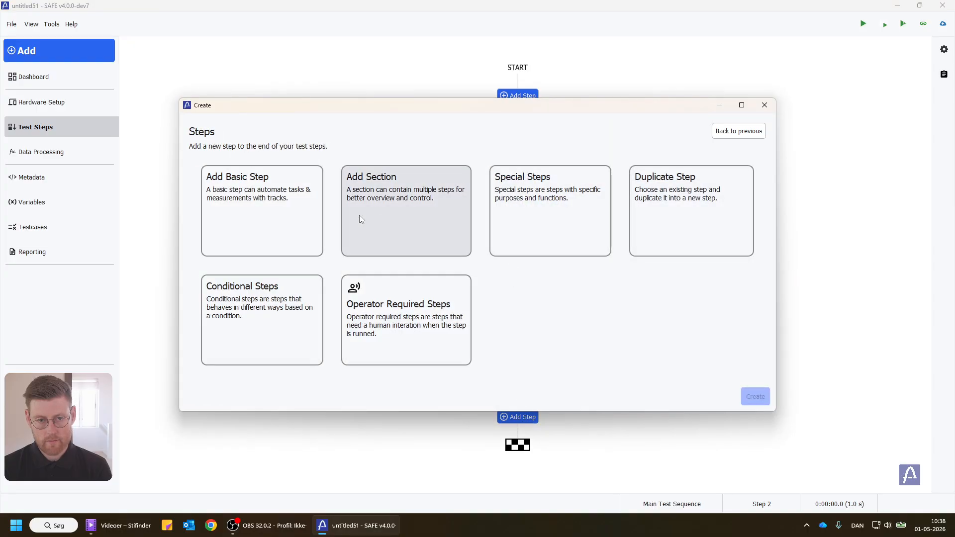
click(391, 328)
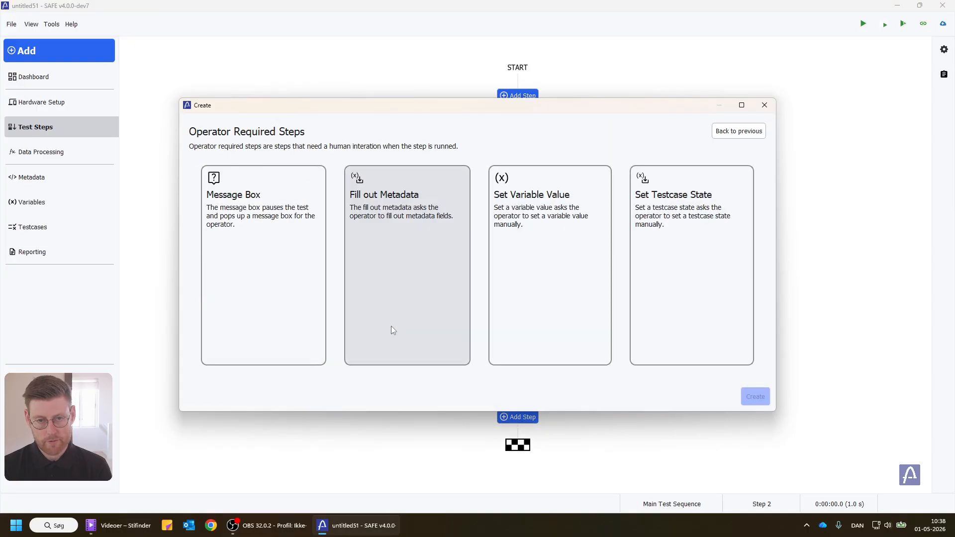
click(350, 230)
click(736, 396)
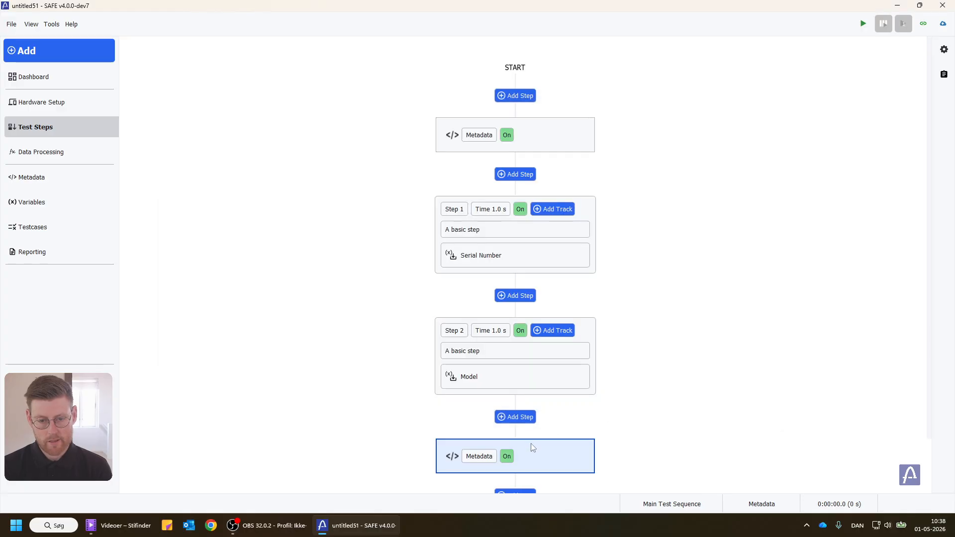
click(527, 458)
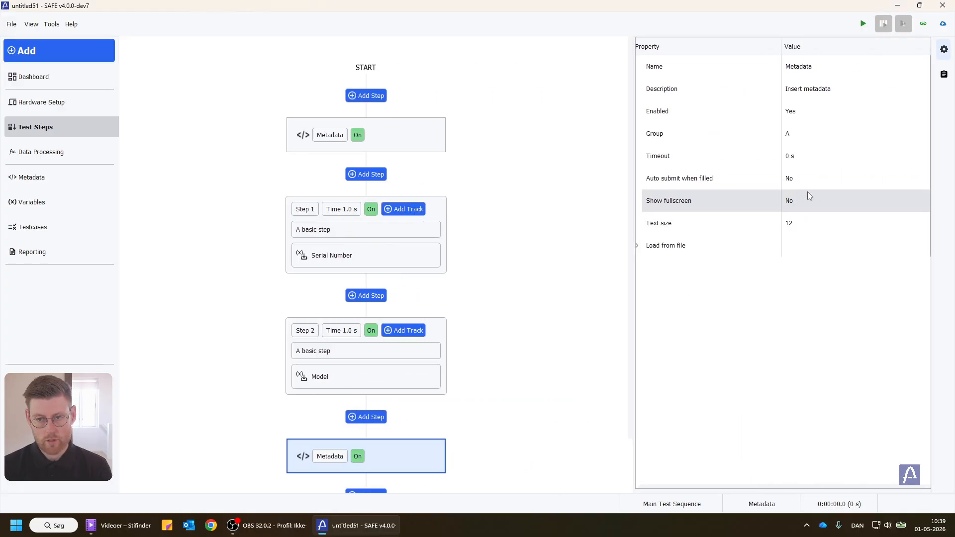
click(796, 134)
click(796, 134)
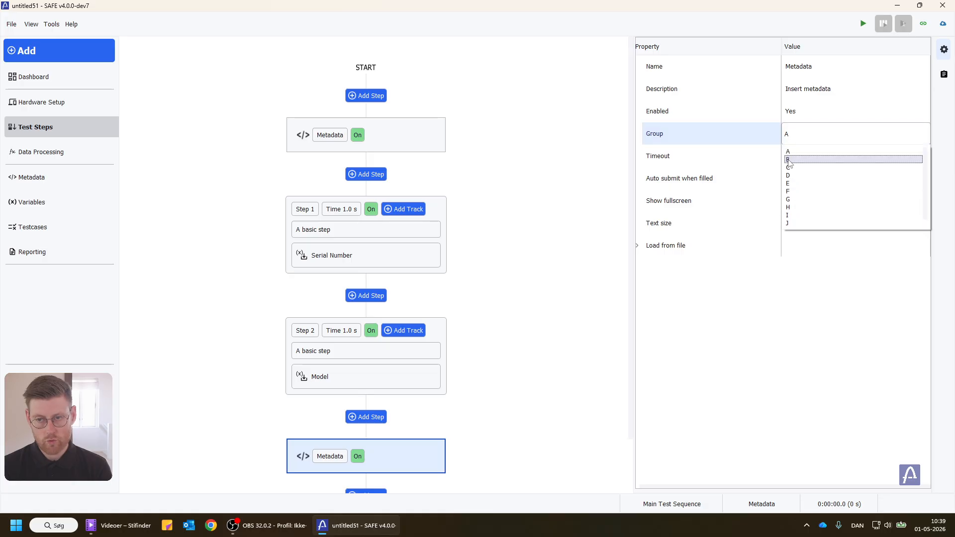
click(796, 158)
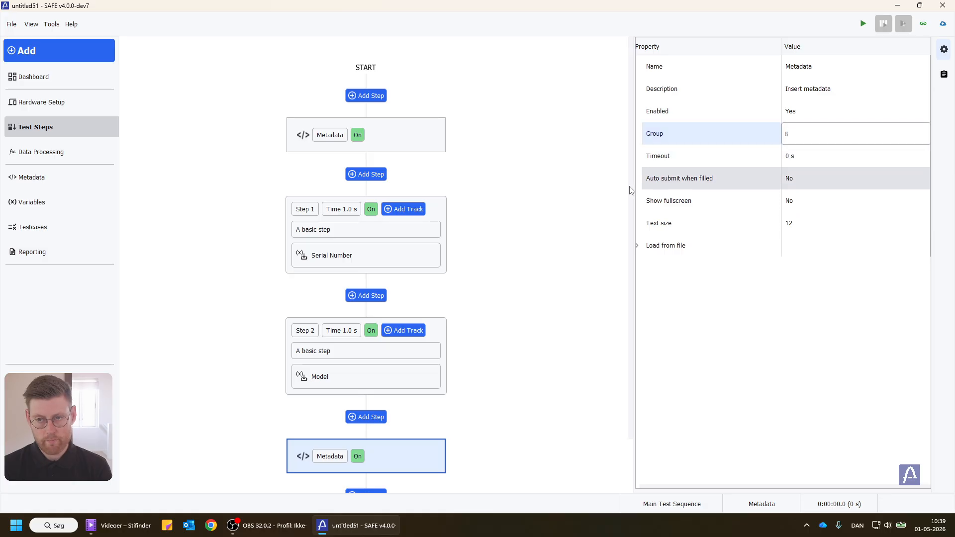
Insert a section between the first Metadata step and Step 1, and title it Test
click(366, 174)
click(430, 189)
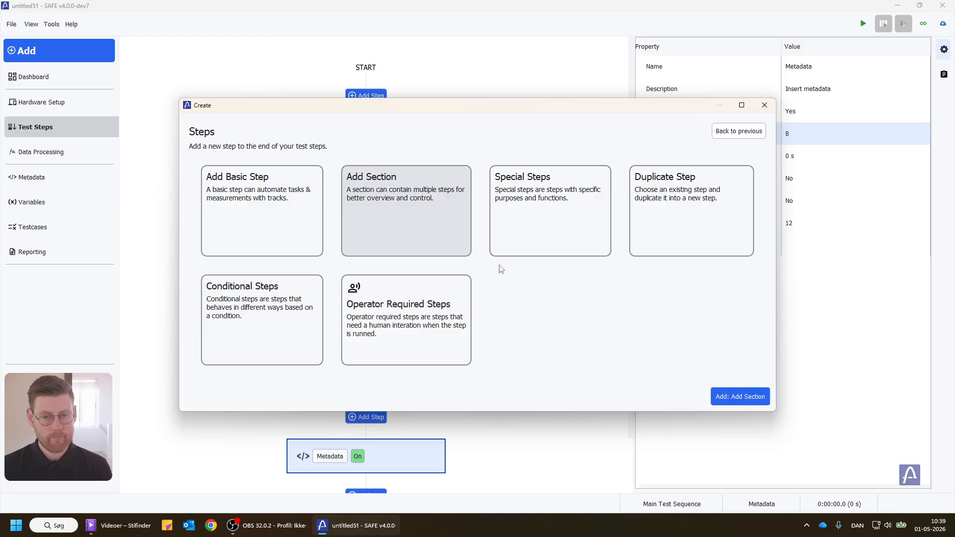
click(740, 403)
click(821, 69)
click(821, 69)
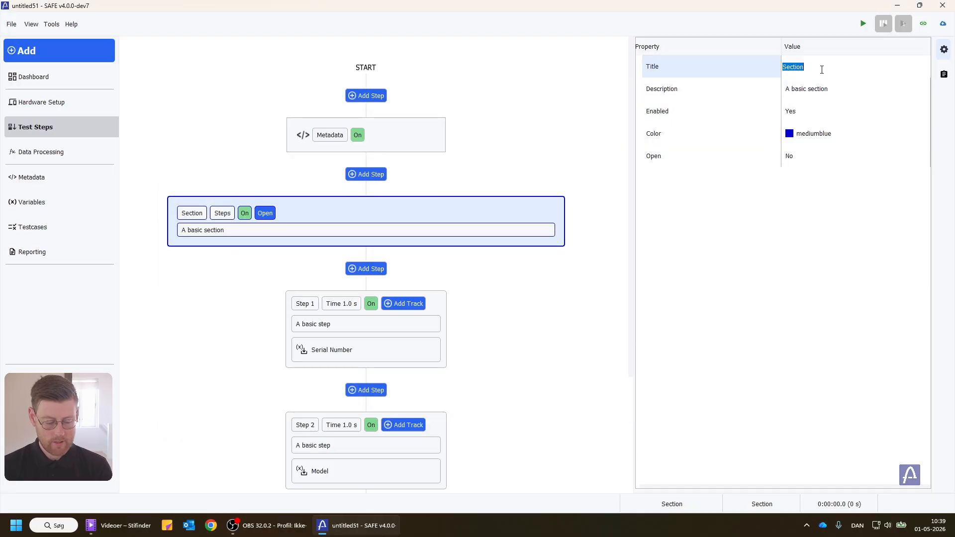
text(Test)
key(Return)
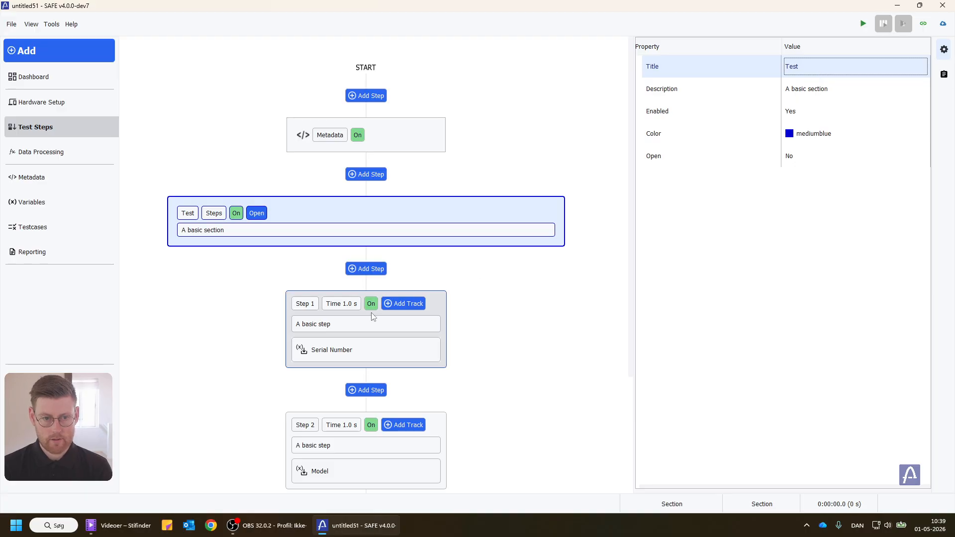
Move Step 1 and Step 2 into the Test section
right_click(369, 326)
click(409, 388)
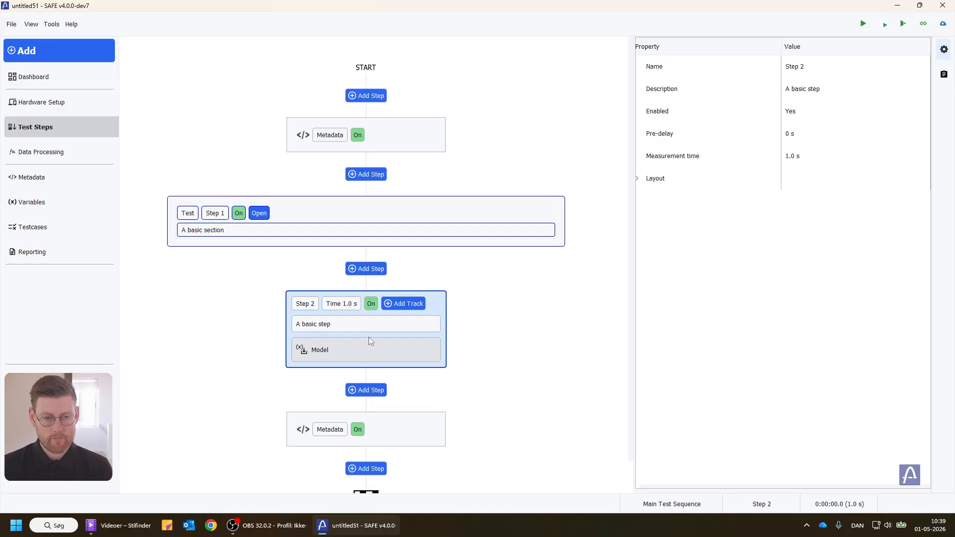
right_click(368, 337)
click(413, 397)
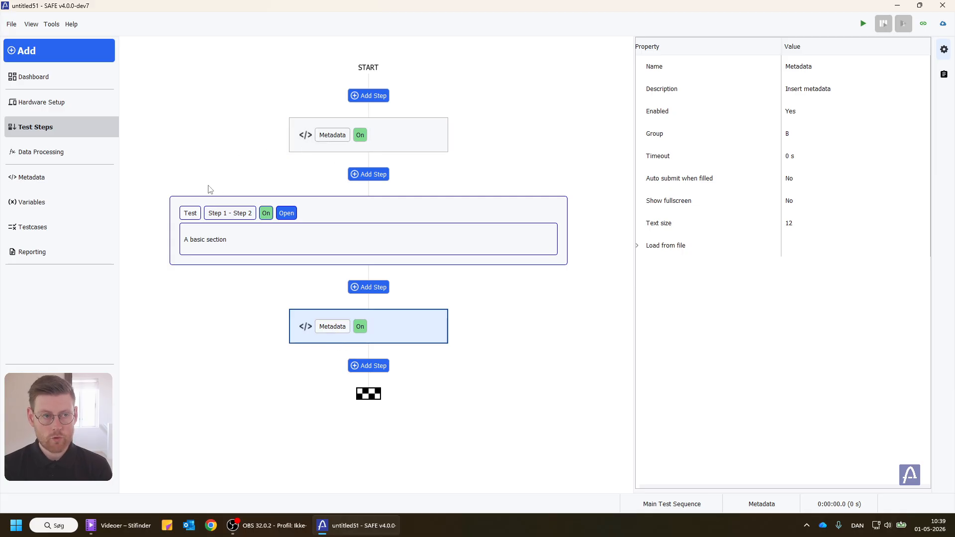
Run the test and submit the first metadata form with the default serial number and Model A selected
click(863, 23)
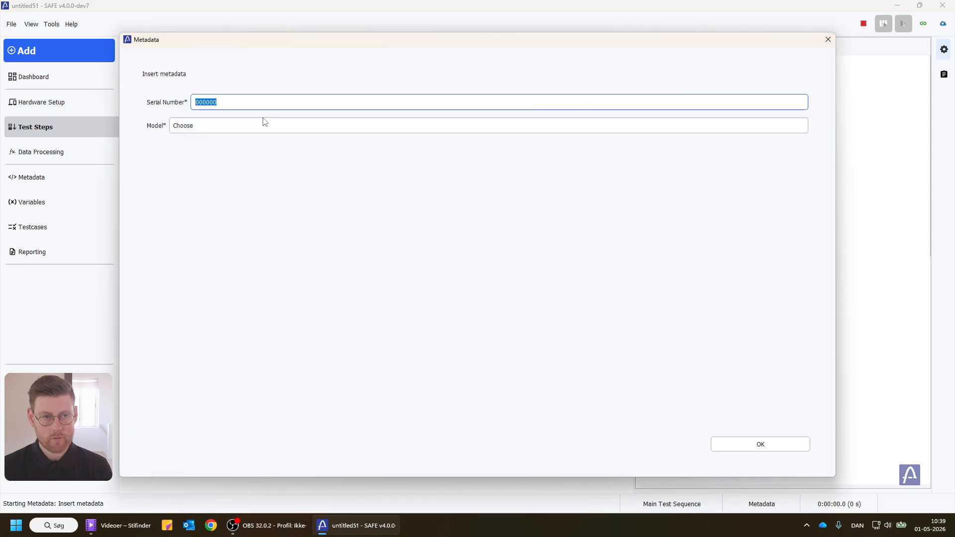
click(189, 128)
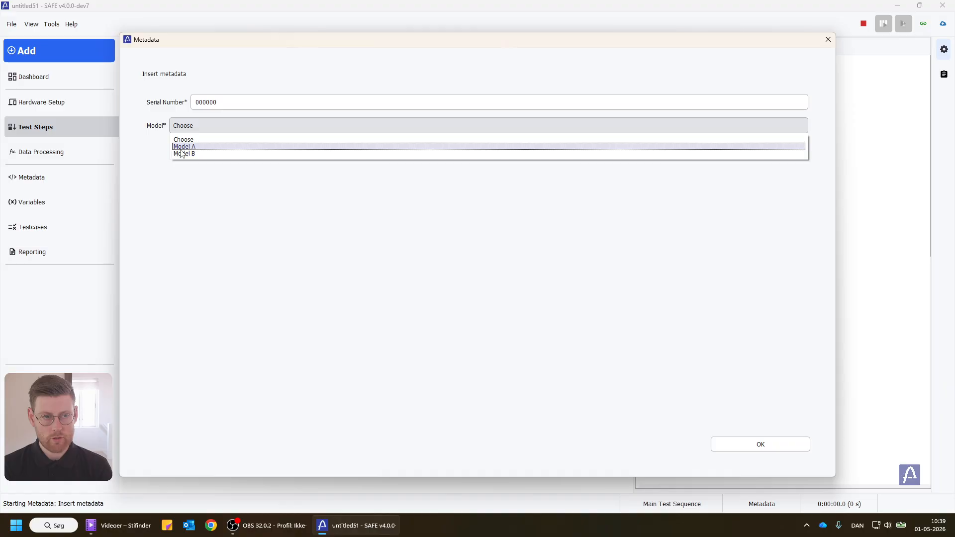
click(188, 148)
click(752, 448)
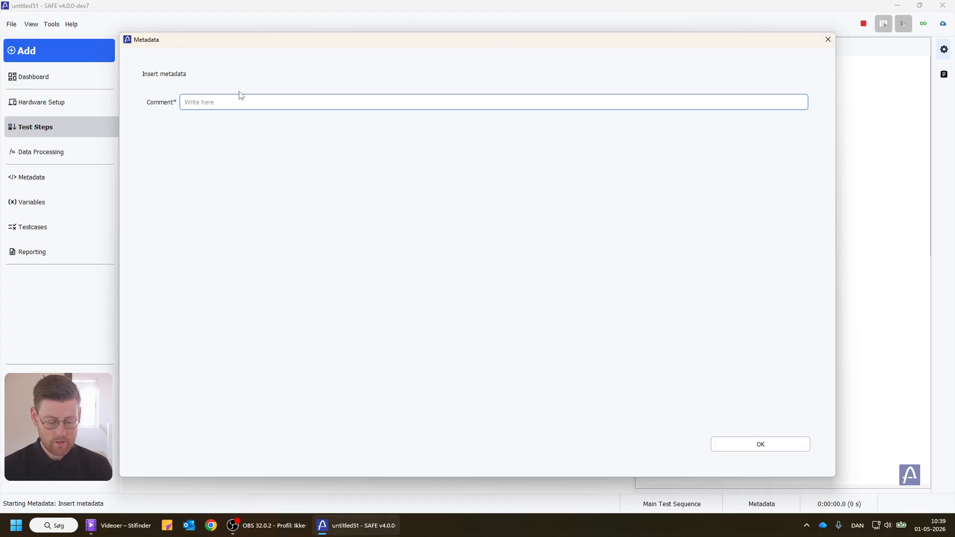
Submit the comment "This test is fine" in the second metadata form, and review the fields' current values in the metadata editor
text(This t)
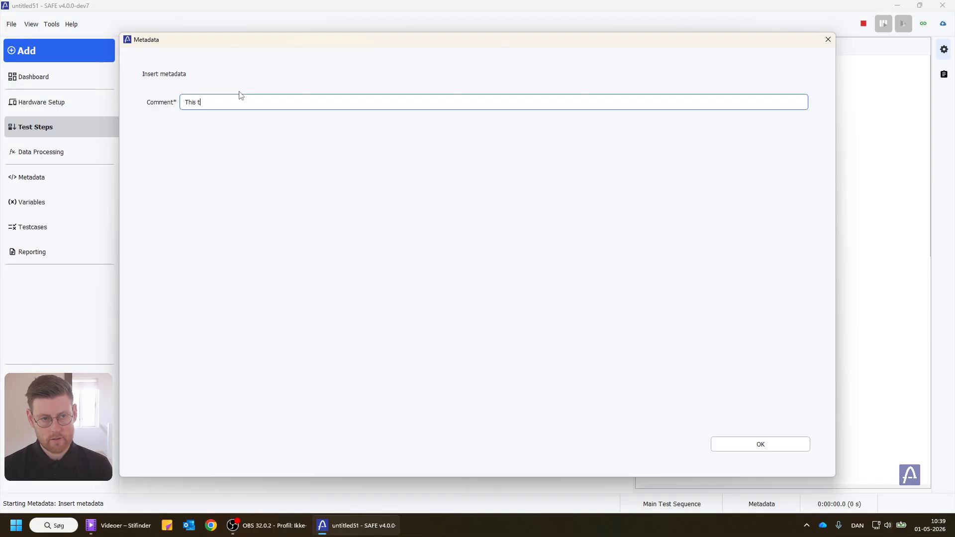
key(BackSpace)
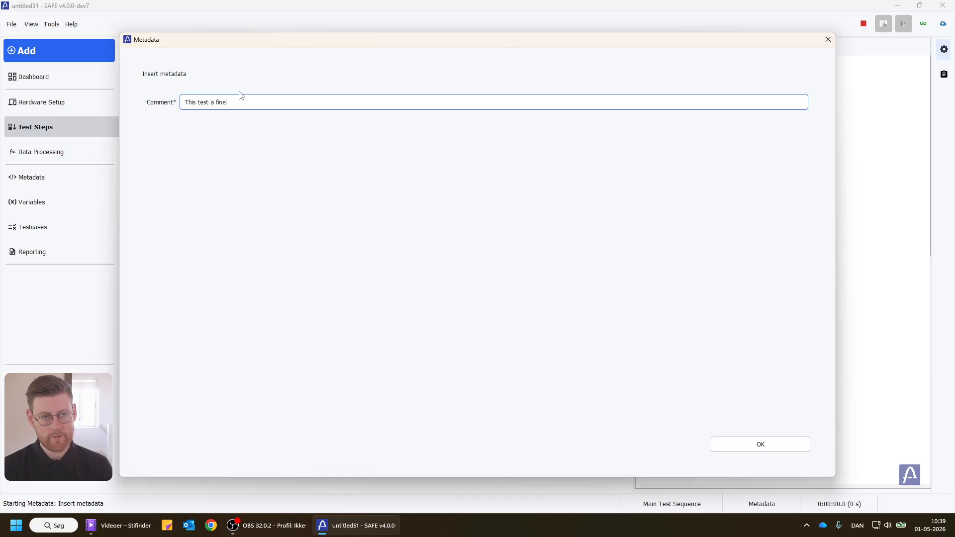
click(761, 445)
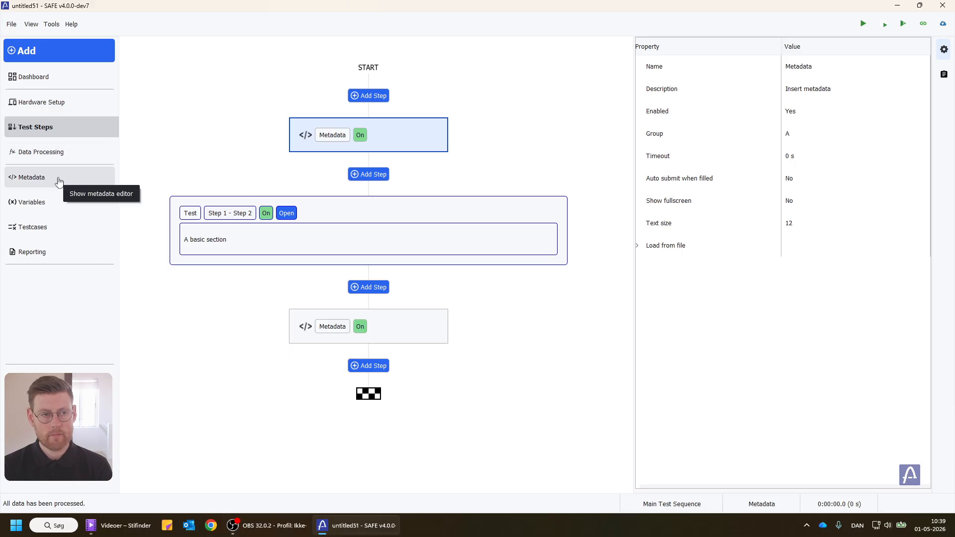
click(58, 181)
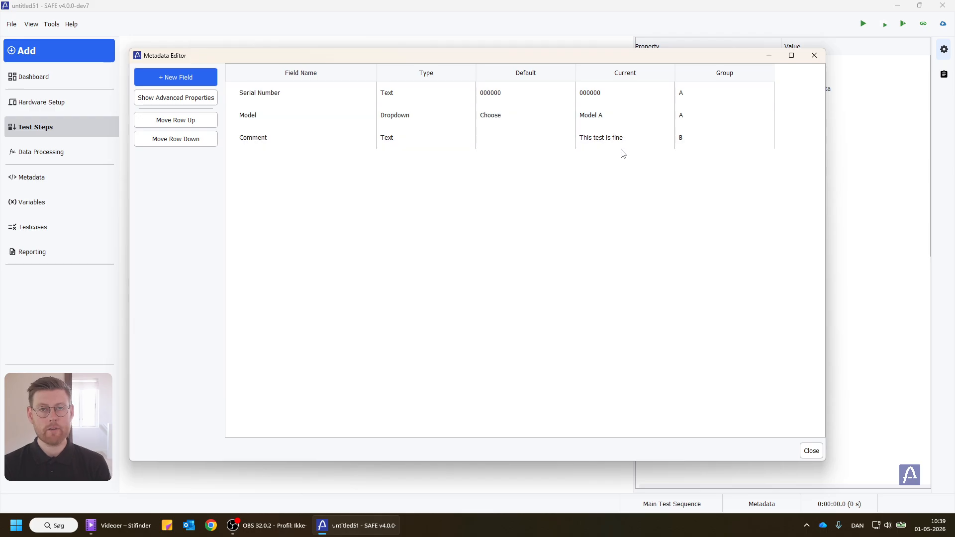
click(814, 55)
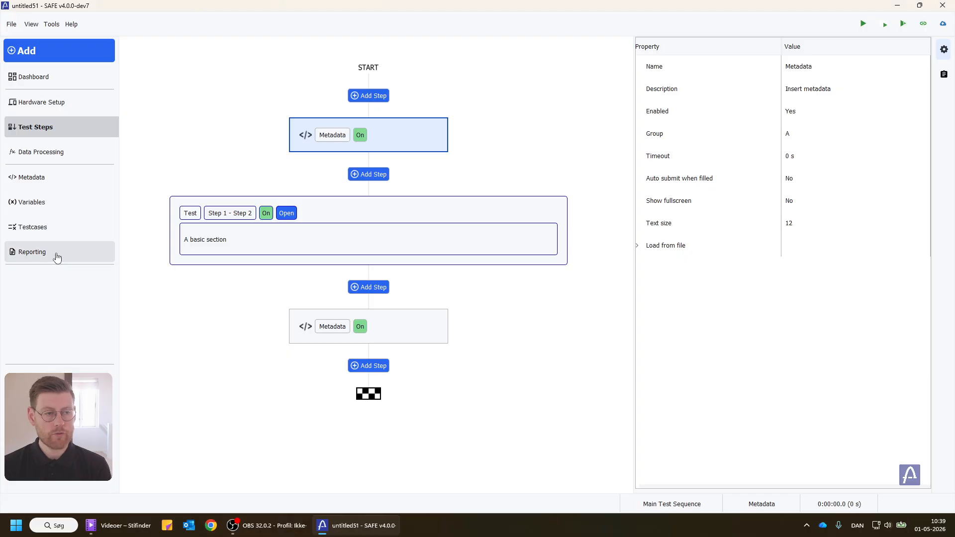
Add an Excel report export with category Metadata, keeping All as both data source and data type
click(57, 257)
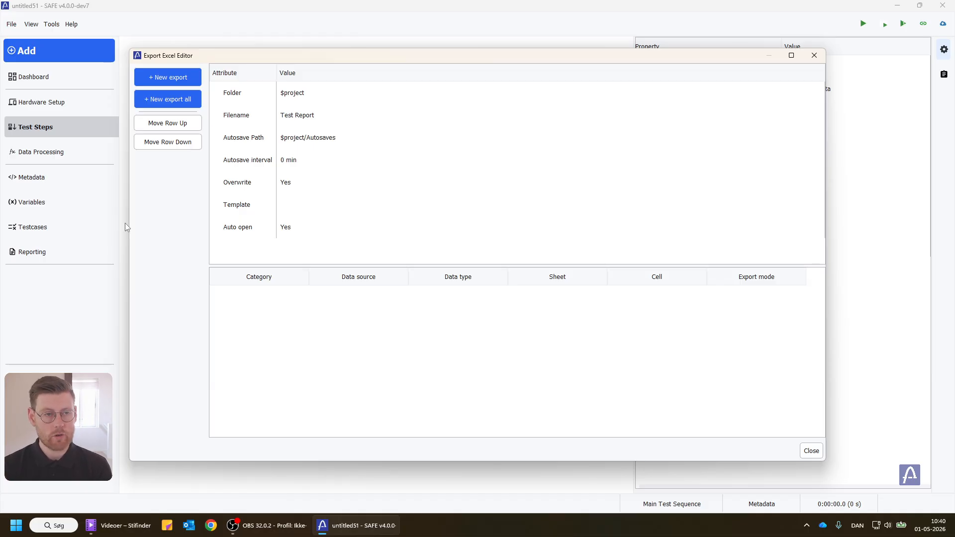
click(184, 80)
double_click(241, 301)
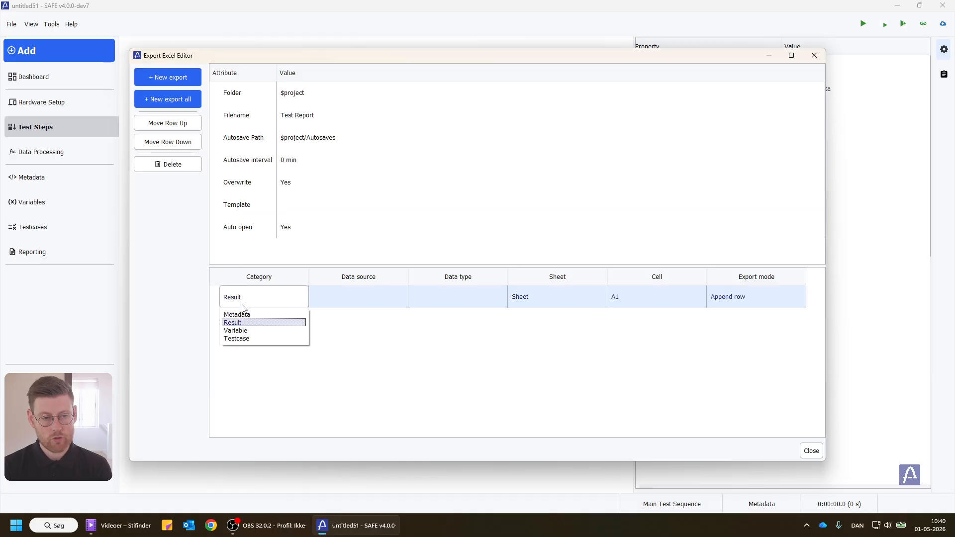
click(237, 316)
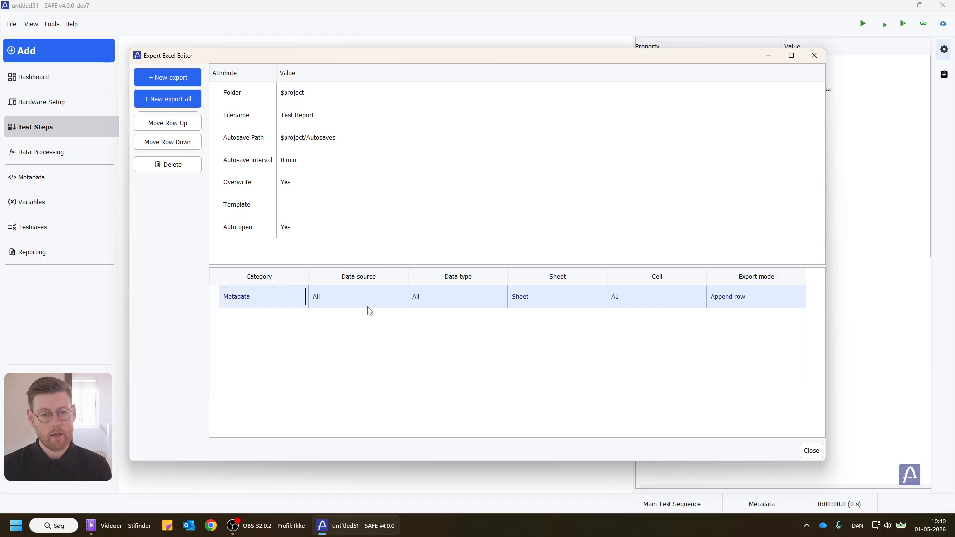
double_click(348, 301)
click(357, 297)
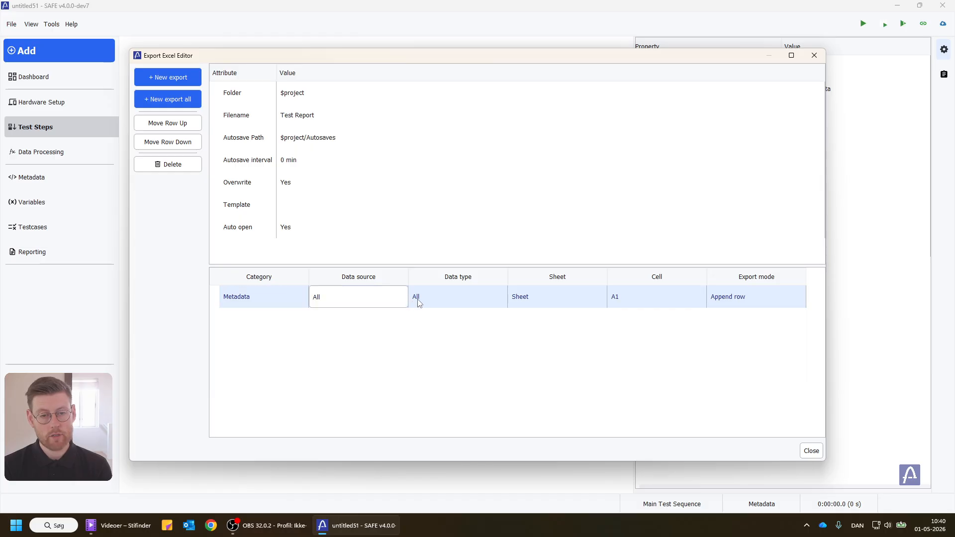
click(459, 338)
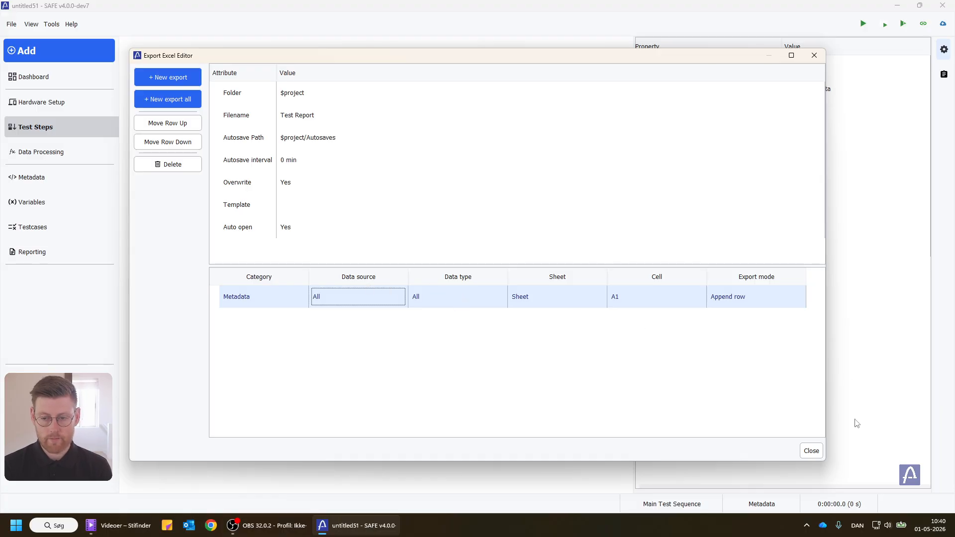
click(812, 451)
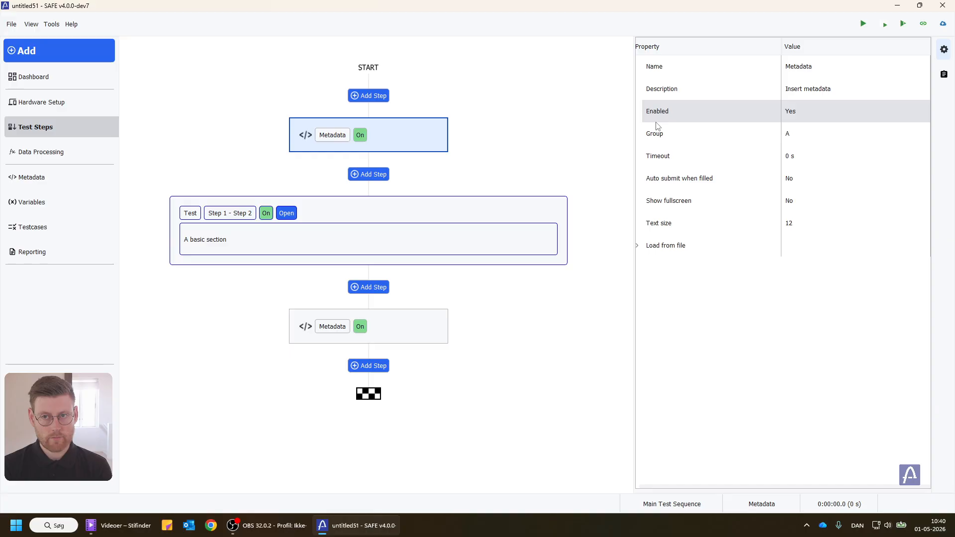
Run the test, submitting serial number 123456 with Model B in the first metadata form and the comment "Error in our valve" in the second
click(863, 24)
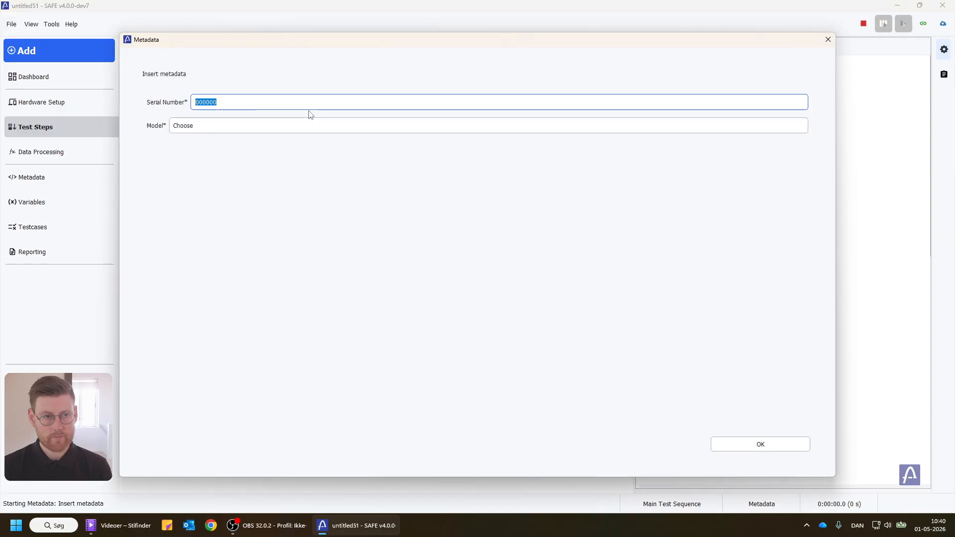
double_click(228, 104)
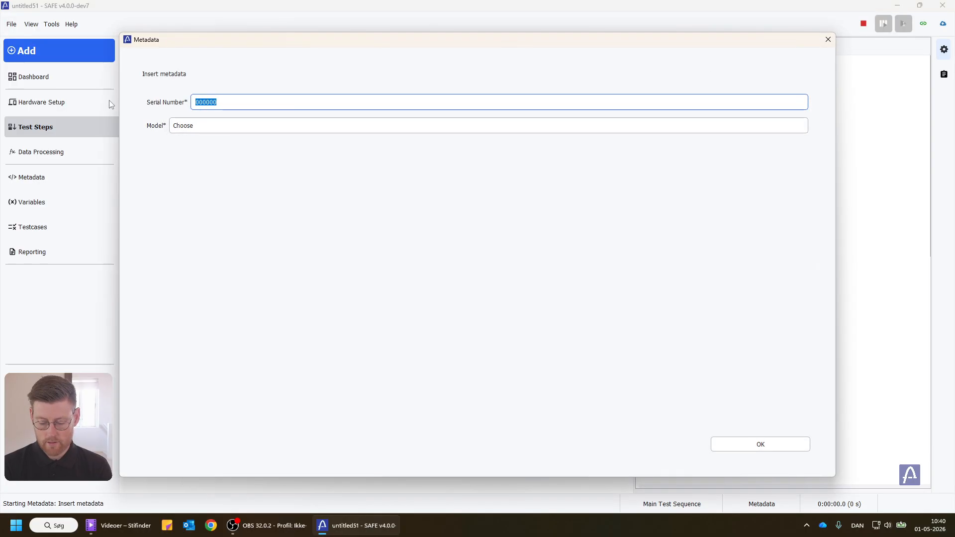
text(123456)
click(192, 127)
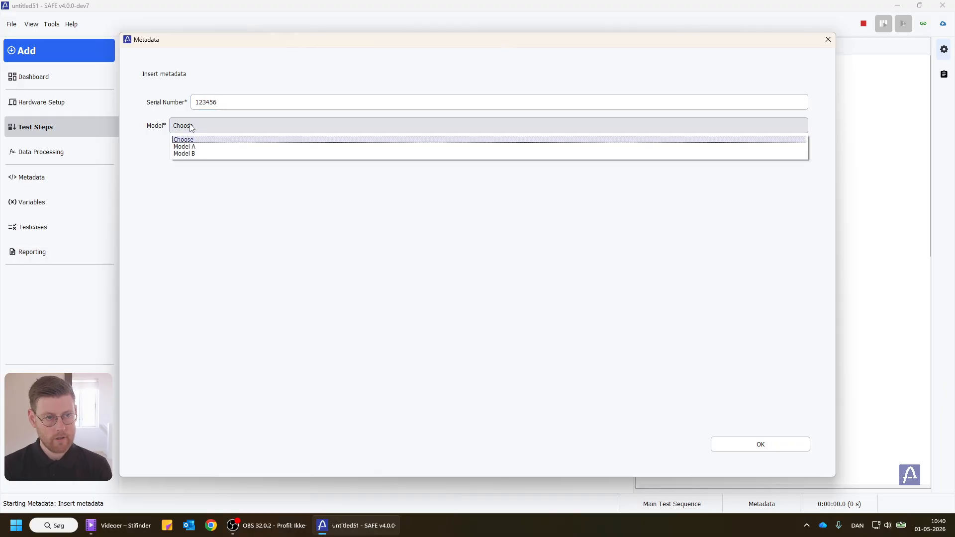
click(184, 154)
click(734, 448)
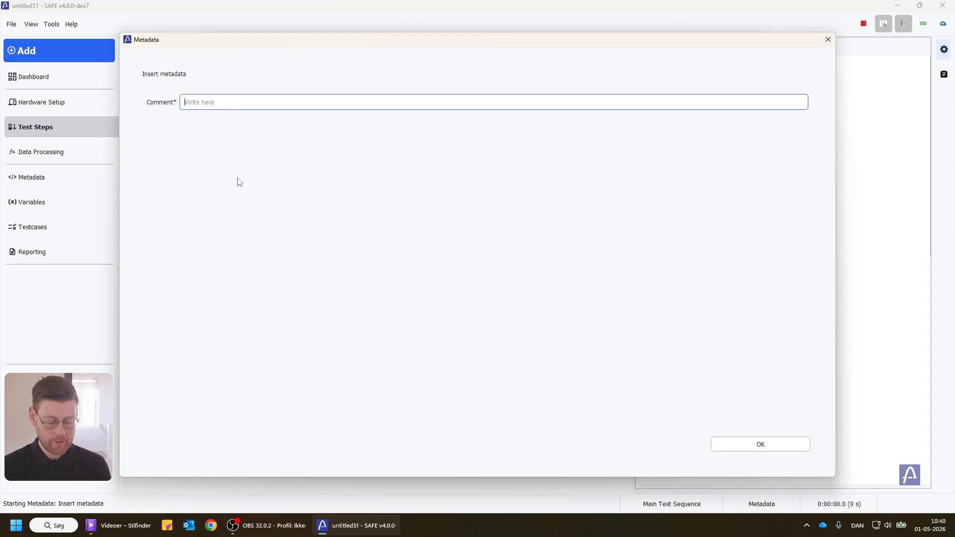
text(Error in our valve)
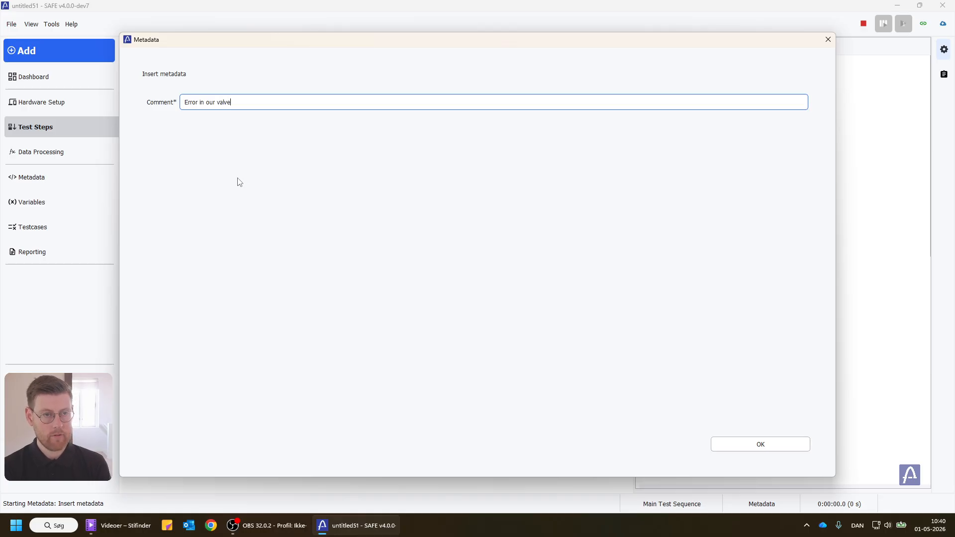
key(Return)
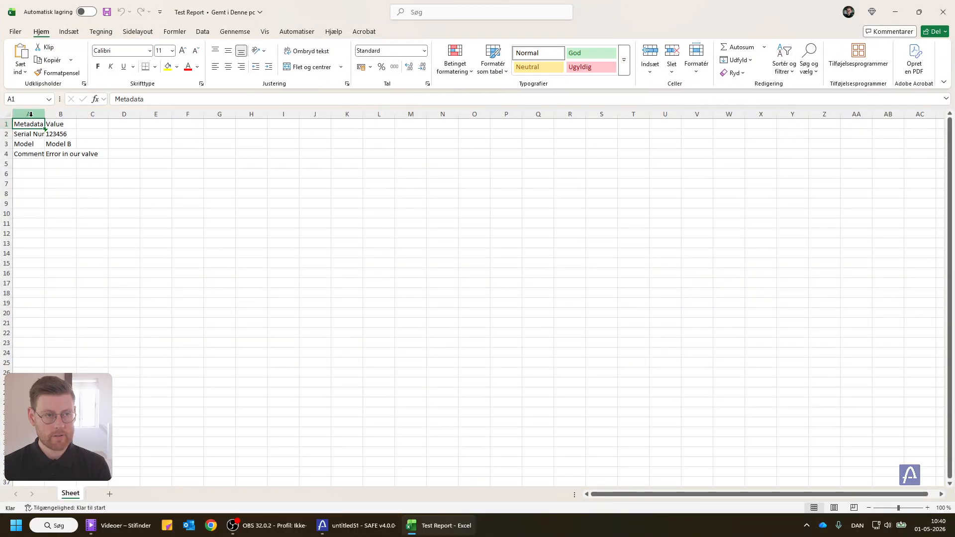
Widen the columns of the exported Test Report workbook to review the metadata, and close it without saving
drag(44, 113, 234, 116)
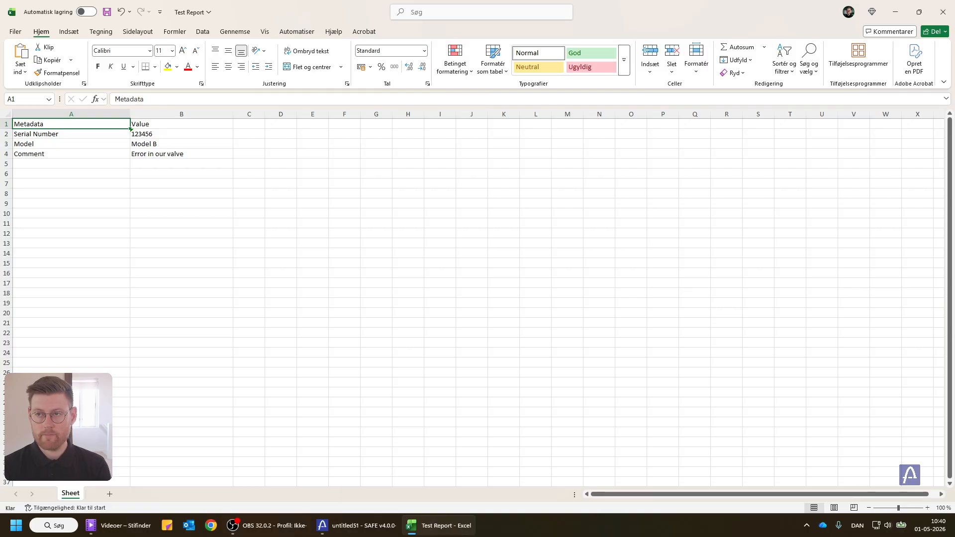
click(940, 15)
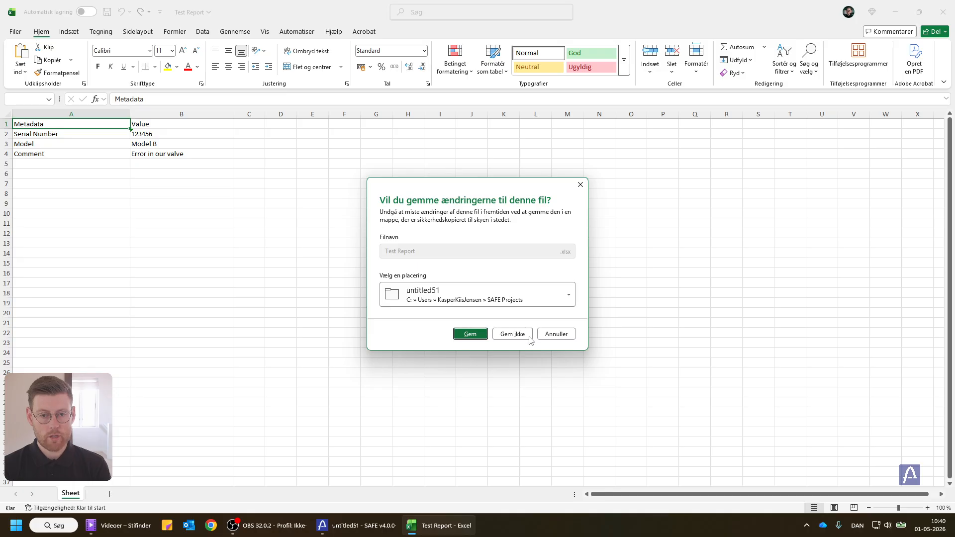
click(512, 334)
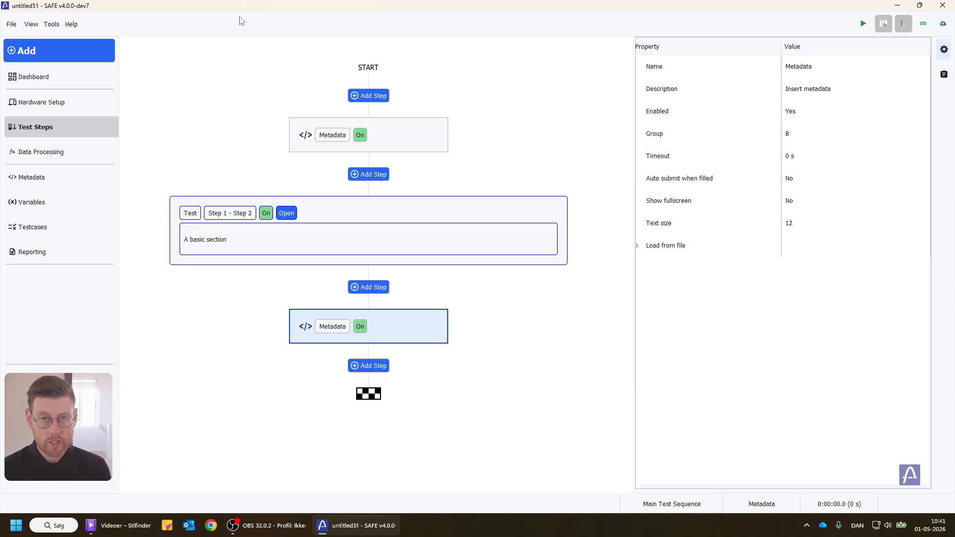
Add a Set Legend utility block to the data processing and place it in the empty area below the Step 1 and Step 2 blocks
click(40, 152)
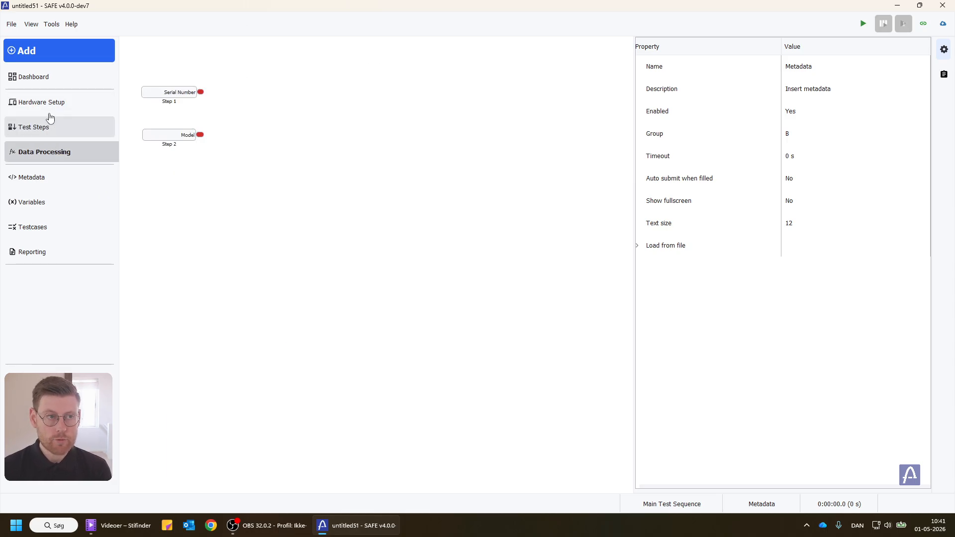
click(56, 51)
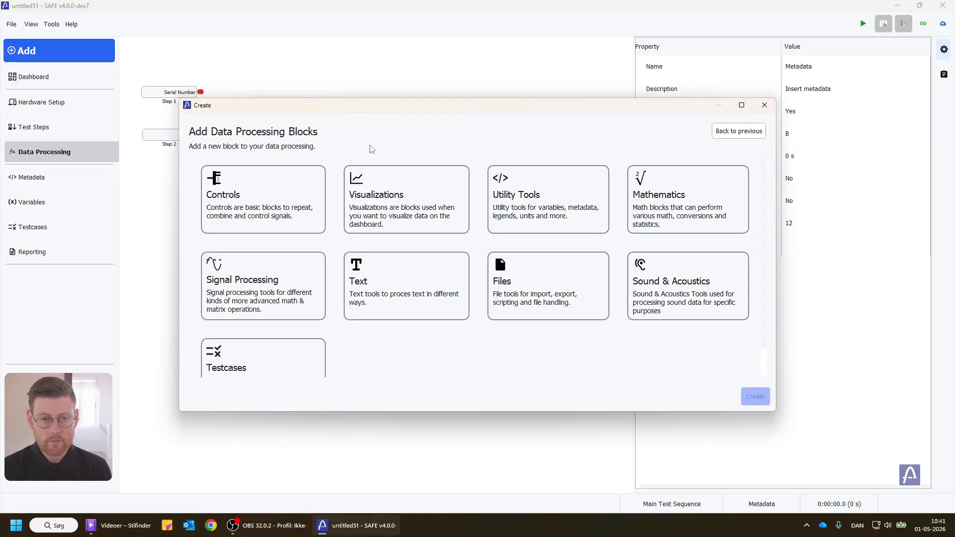
click(548, 199)
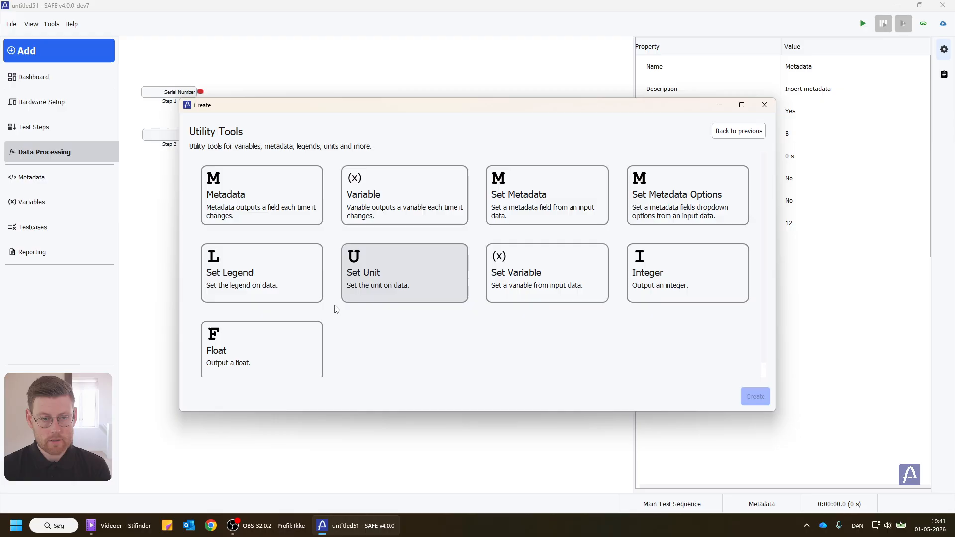
click(255, 286)
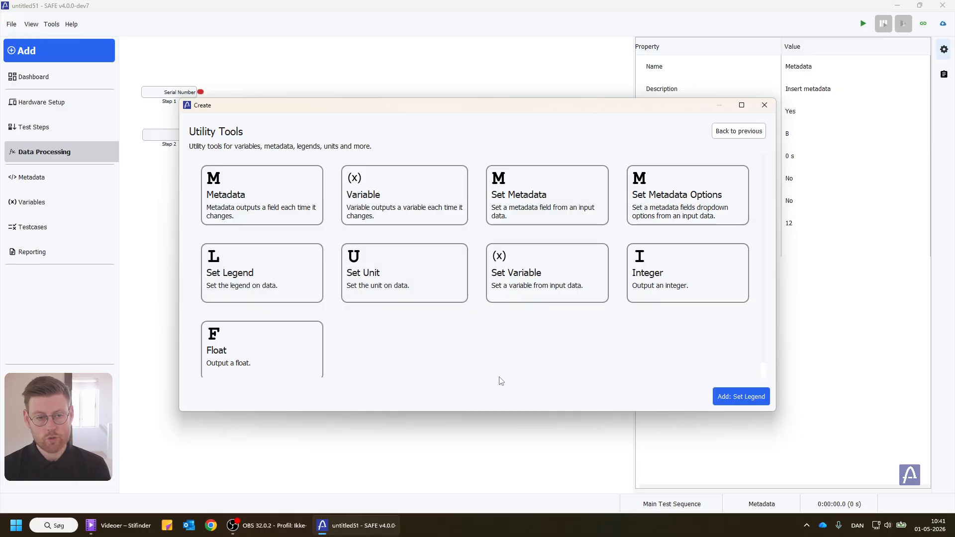
click(722, 397)
drag(411, 277, 385, 236)
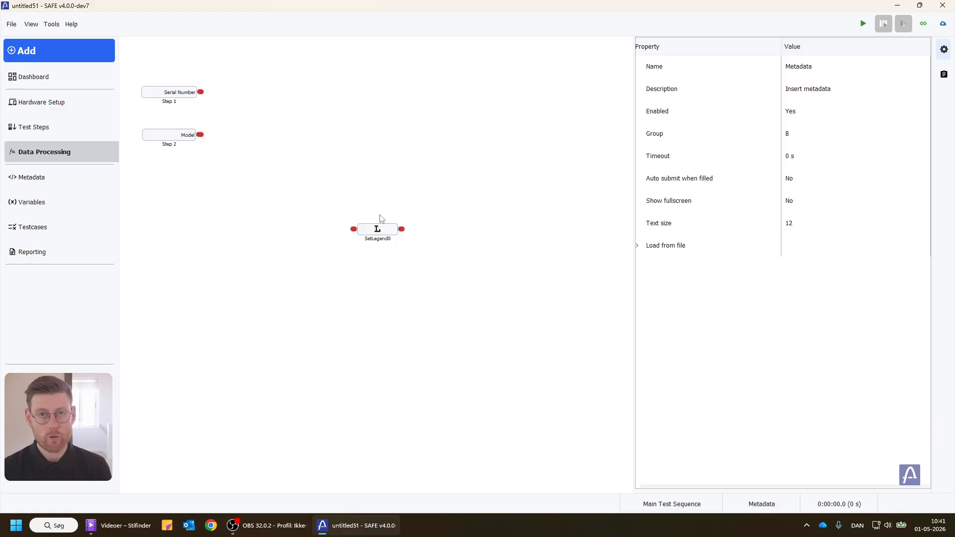